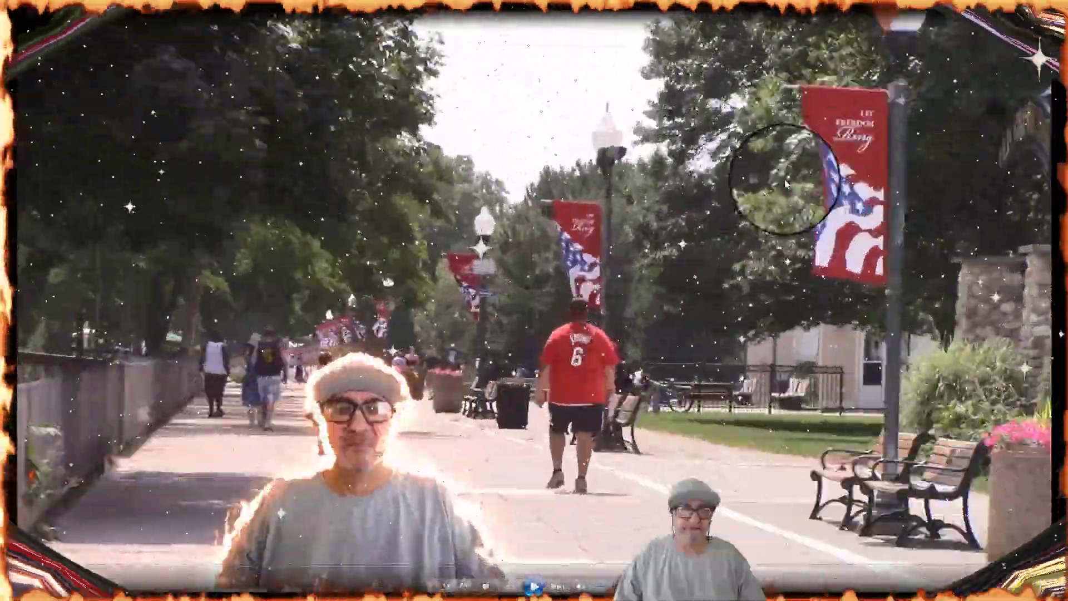
Pause, then replay the finished fiery keyed walkway render
{"action": "left_click", "coordinate": [787, 184]}
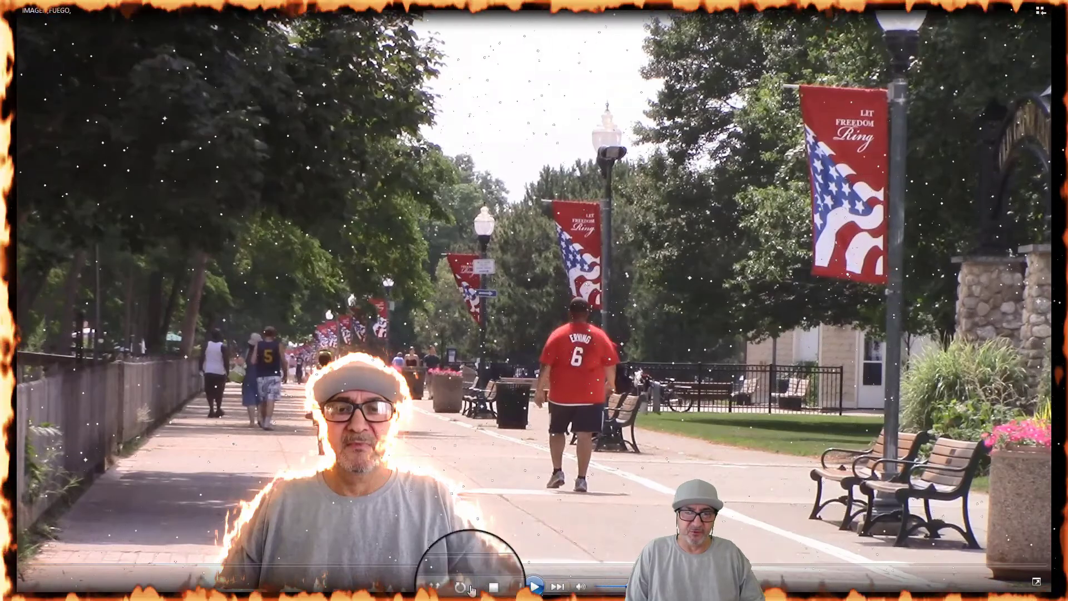
{"action": "left_click", "coordinate": [533, 586]}
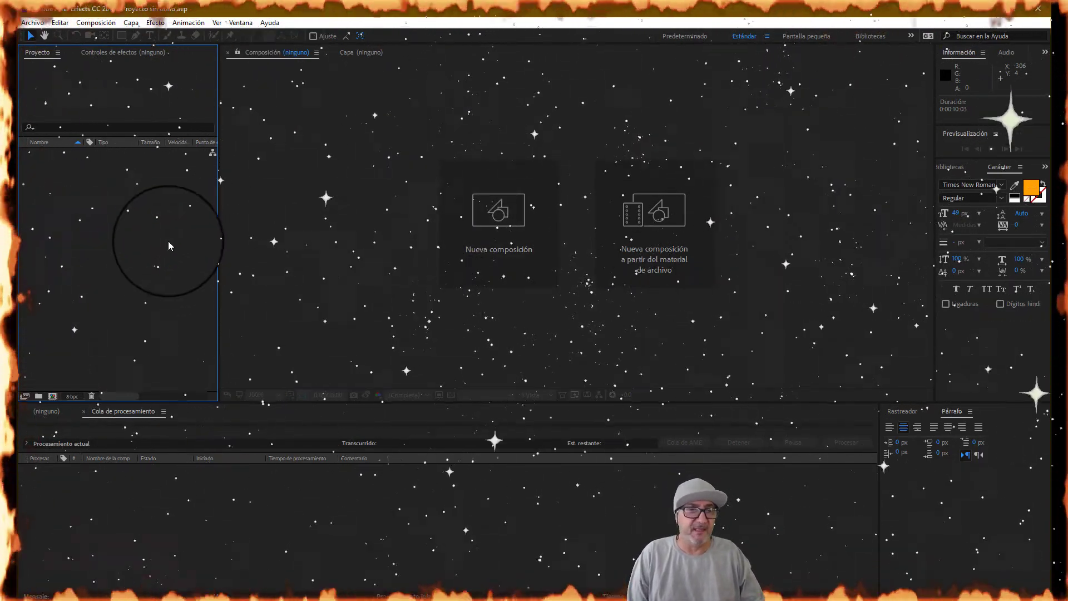
Import the PLAYA WUESEIVEN.4.mp4 walkway clip into the project via Importar > Archivo
{"action": "right_click", "coordinate": [64, 221]}
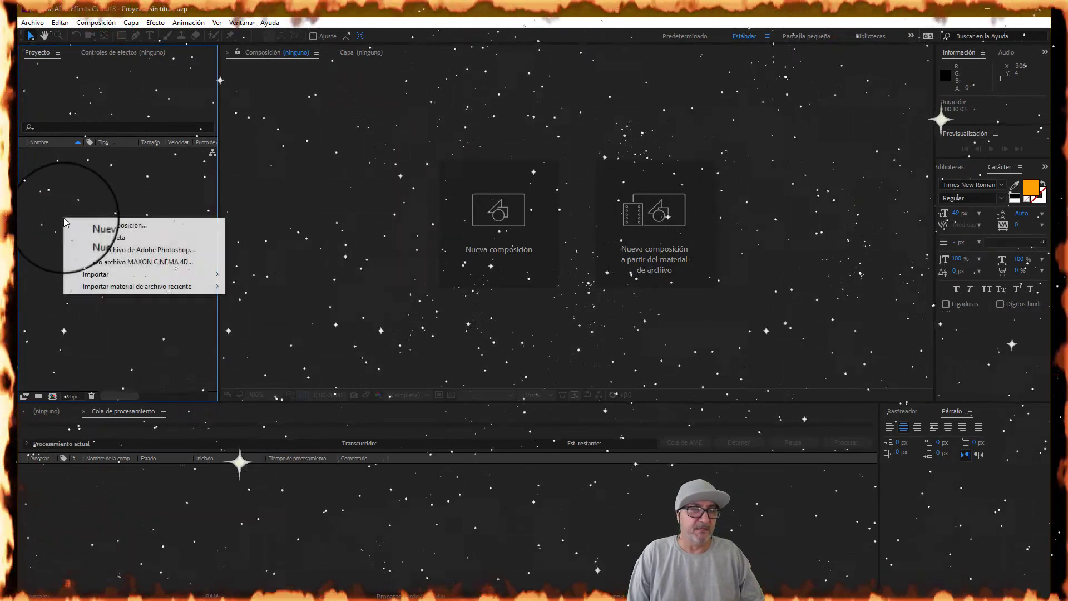
{"action": "mouse_move", "coordinate": [156, 274]}
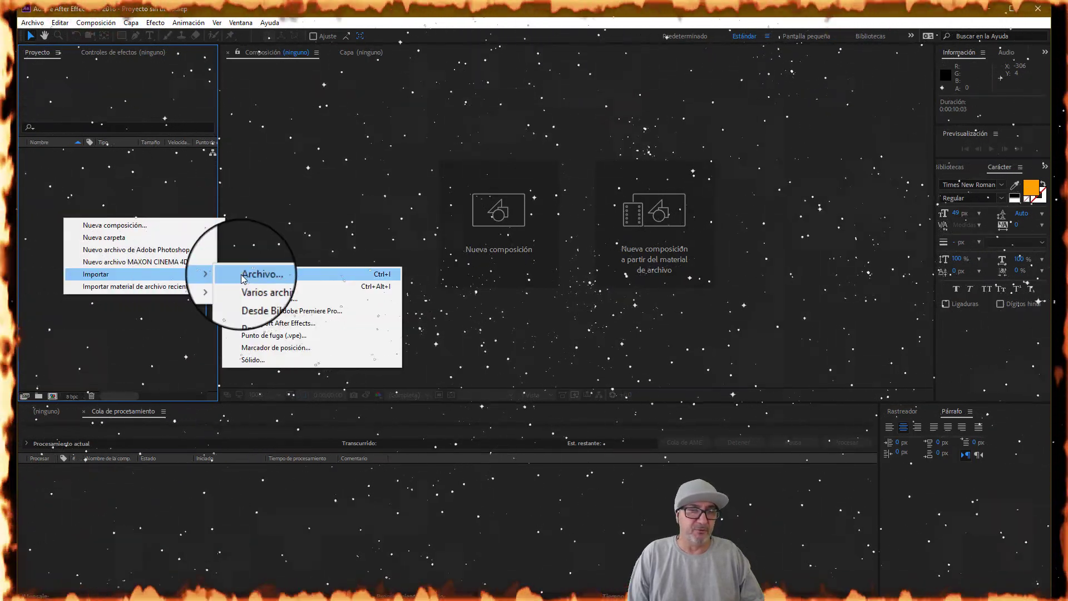
{"action": "left_click", "coordinate": [262, 275]}
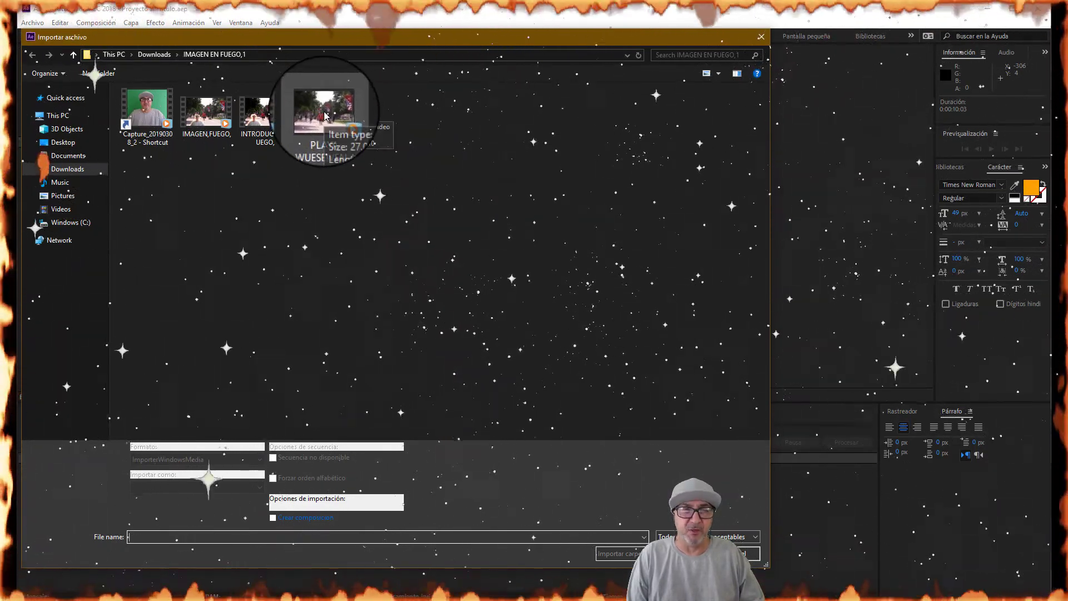
{"action": "left_click", "coordinate": [321, 114]}
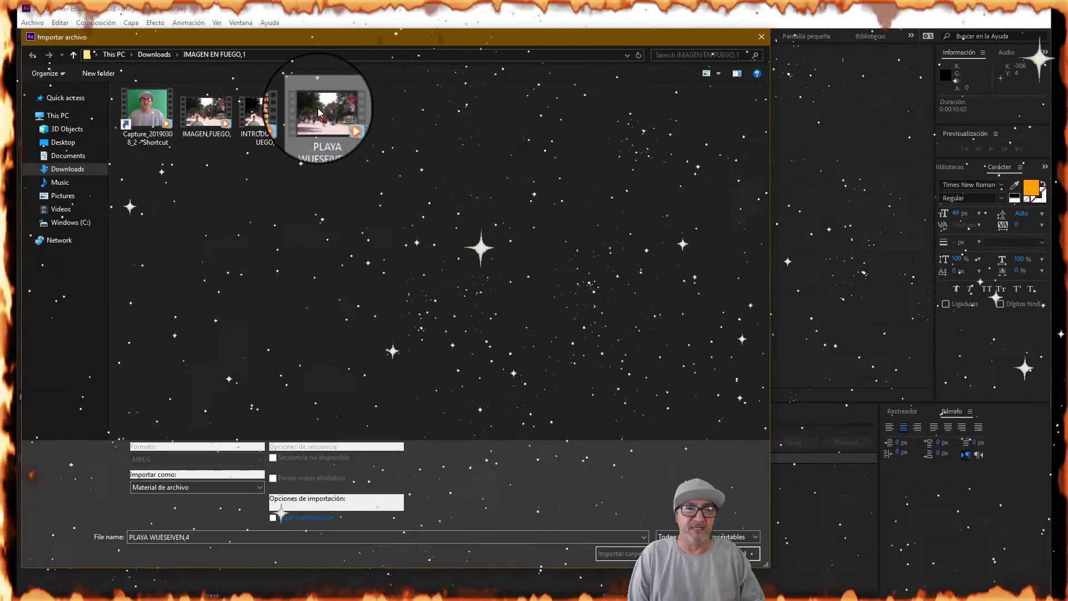
{"action": "right_click", "coordinate": [323, 114]}
{"action": "left_click", "coordinate": [332, 118]}
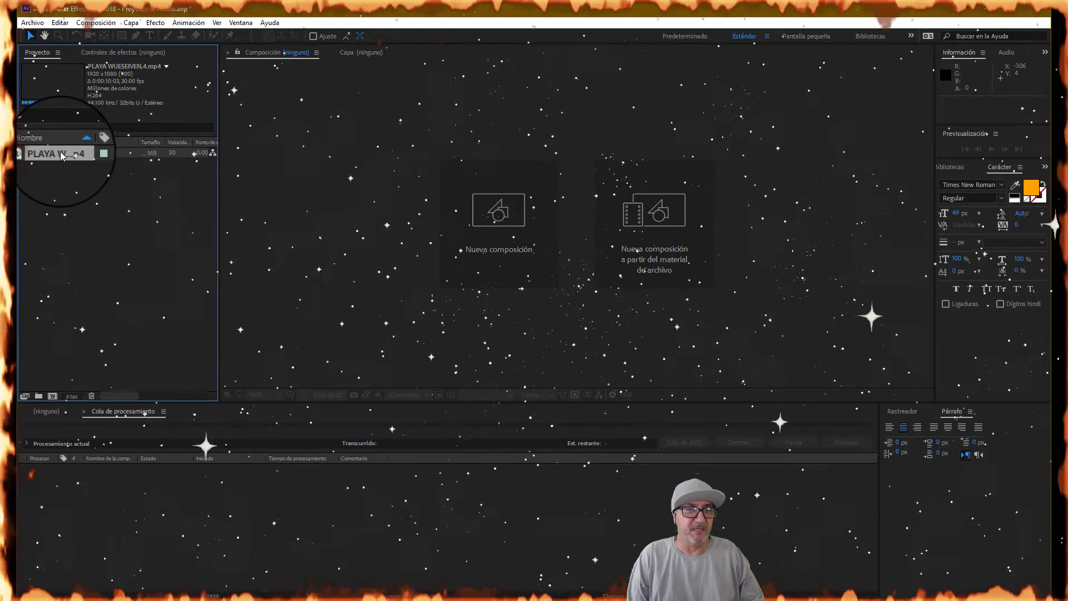
Build a matching new composition from the PLAYA clip and restore the viewer display
{"action": "left_click_drag", "start_coordinate": [63, 156], "coordinate": [53, 397]}
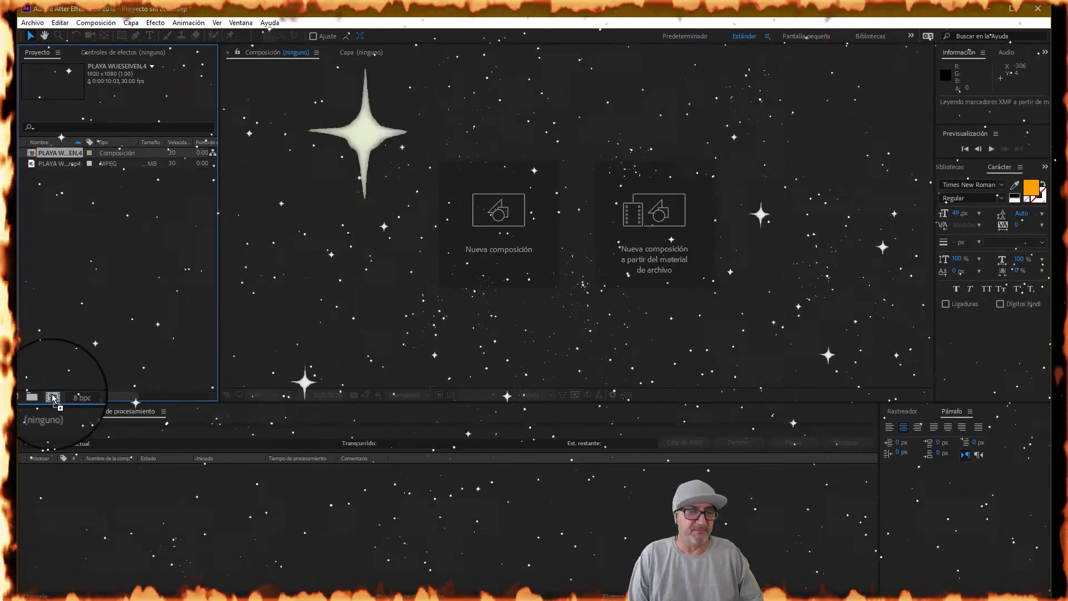
{"action": "left_click_drag", "start_coordinate": [53, 397], "coordinate": [53, 398]}
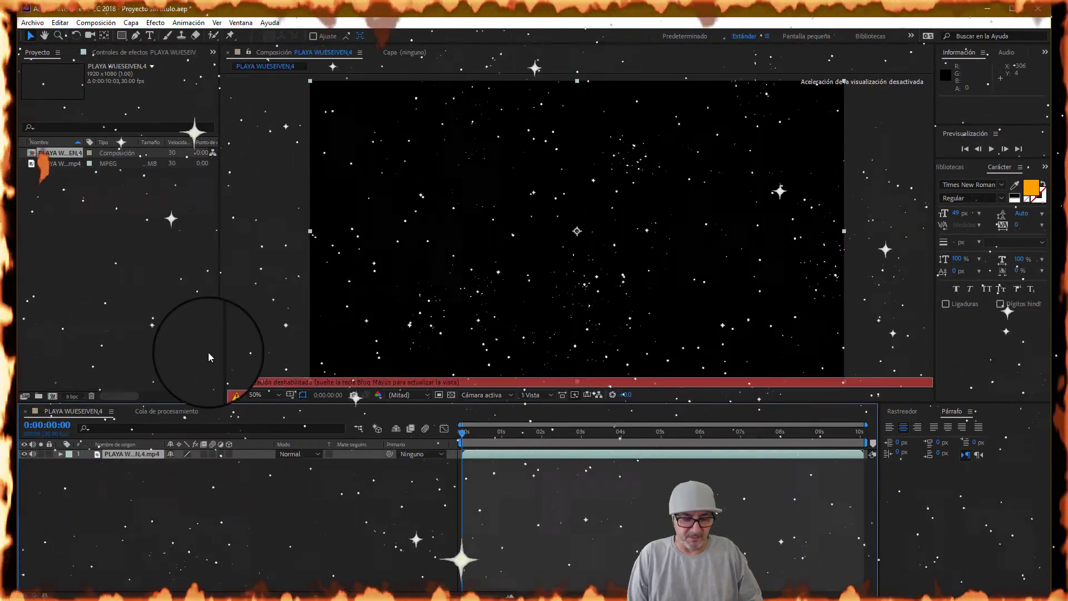
{"action": "key", "text": "Caps_Lock"}
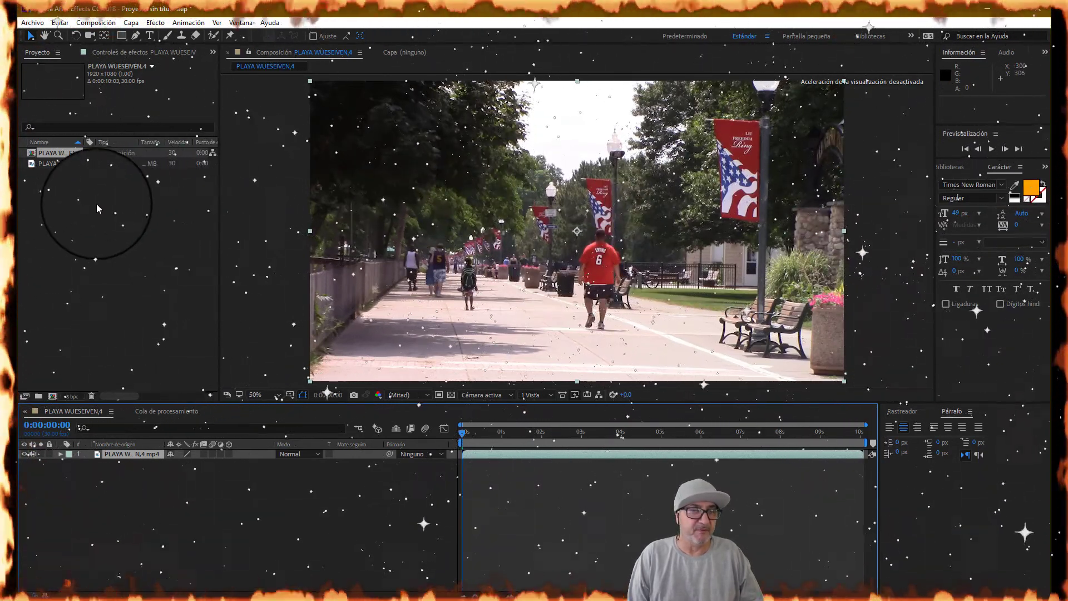
Import Capture_20190308_2.wmv and place it above the PLAYA layer in the timeline
{"action": "right_click", "coordinate": [69, 204]}
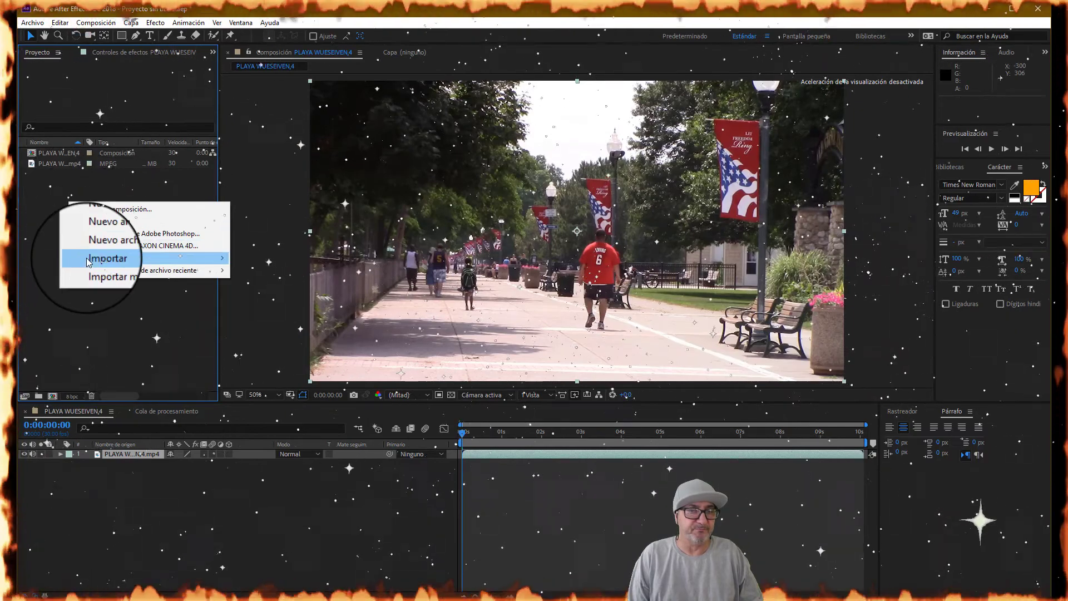
{"action": "mouse_move", "coordinate": [106, 258]}
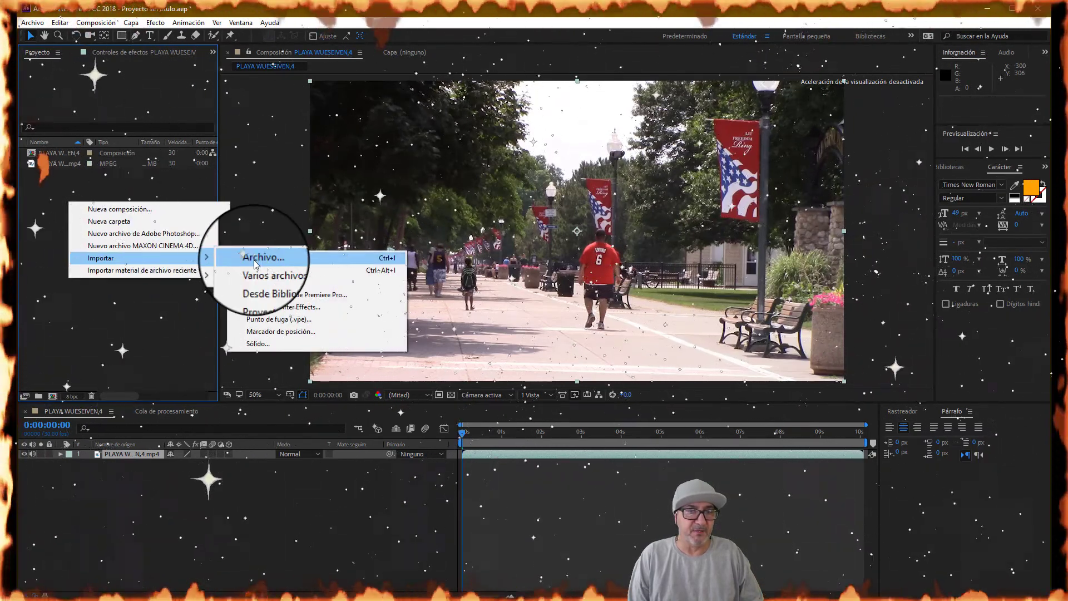
{"action": "left_click", "coordinate": [255, 260]}
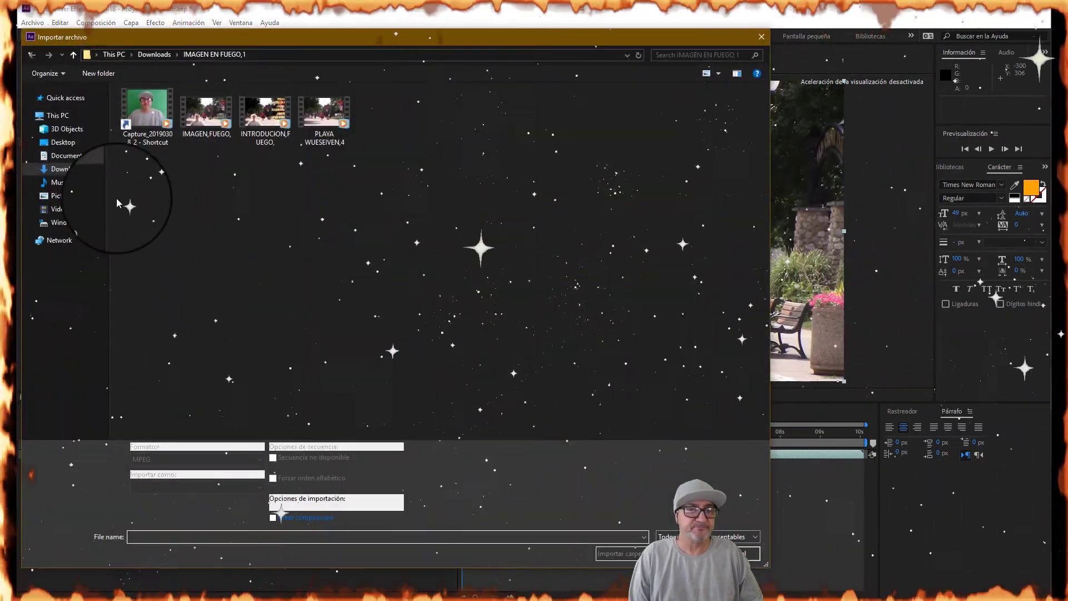
{"action": "right_click", "coordinate": [146, 109]}
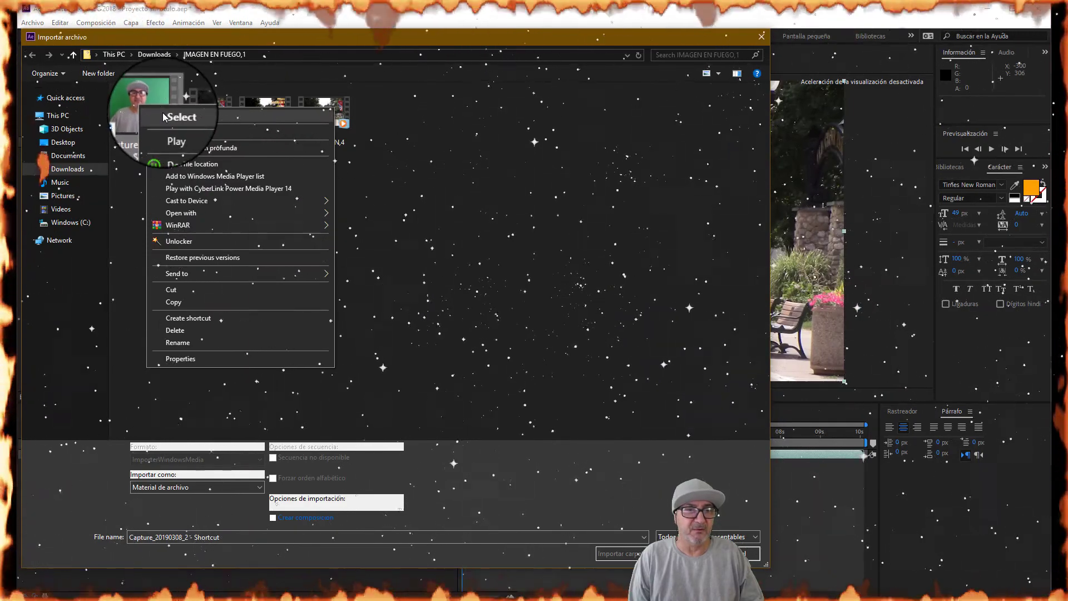
{"action": "left_click", "coordinate": [164, 116]}
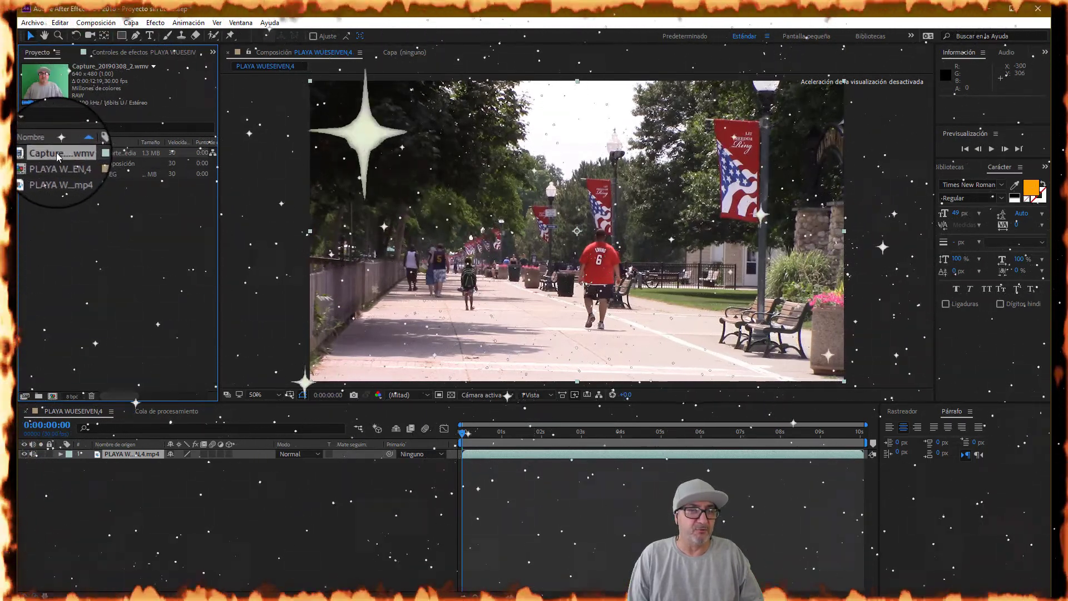
{"action": "mouse_move", "coordinate": [57, 153]}
{"action": "left_mouse_down"}
{"action": "mouse_move", "coordinate": [147, 420]}
{"action": "mouse_move", "coordinate": [130, 450]}
{"action": "left_mouse_up"}
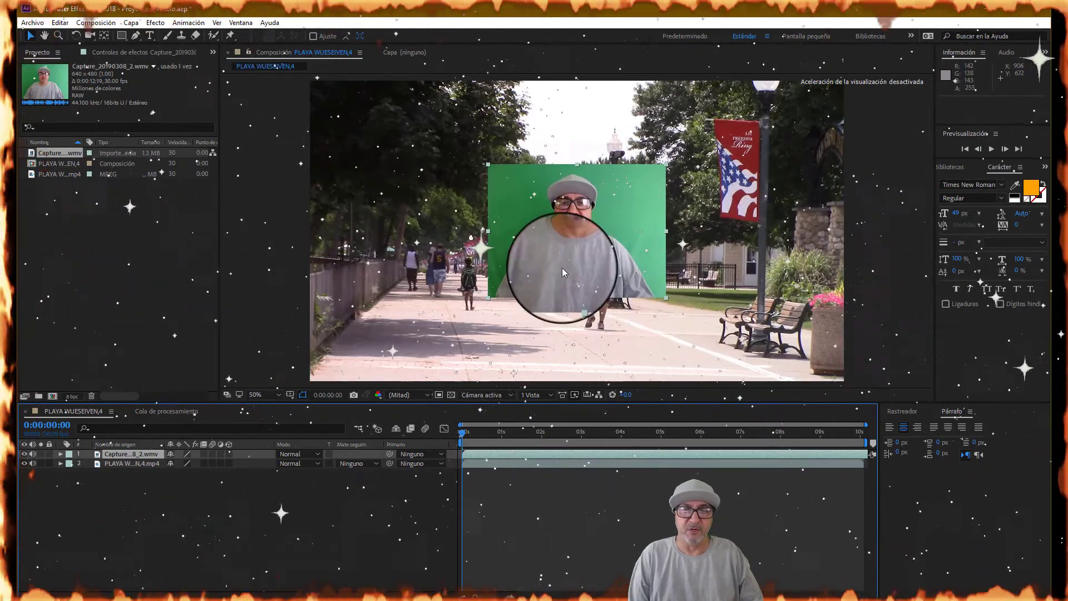
Drag the presenter down-left to the frame's bottom edge, then select the Capture layer
{"action": "left_click_drag", "start_coordinate": [582, 211], "coordinate": [459, 289]}
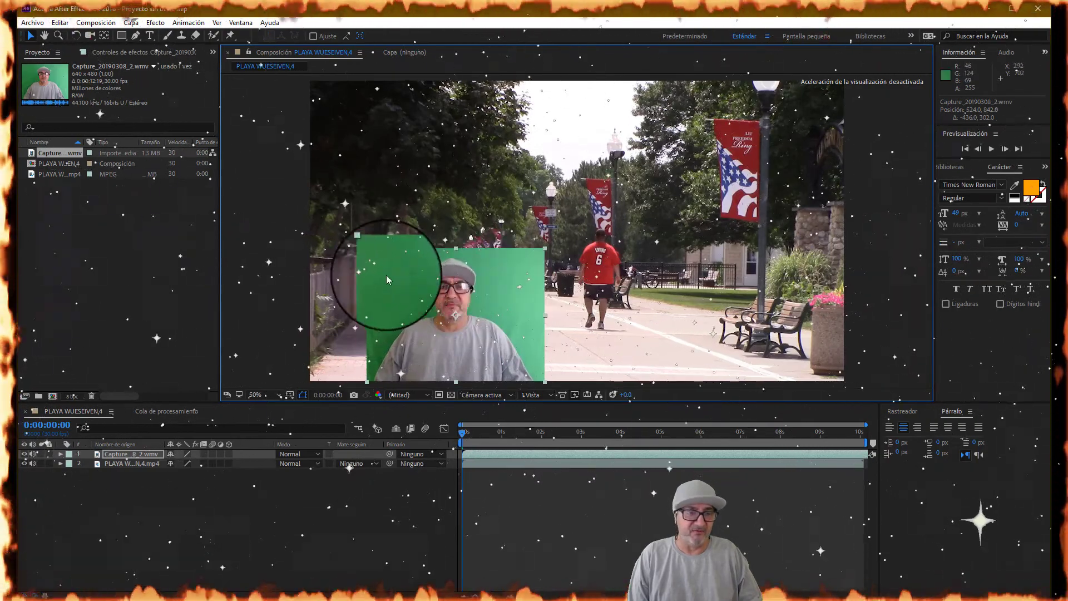
{"action": "left_click", "coordinate": [122, 455]}
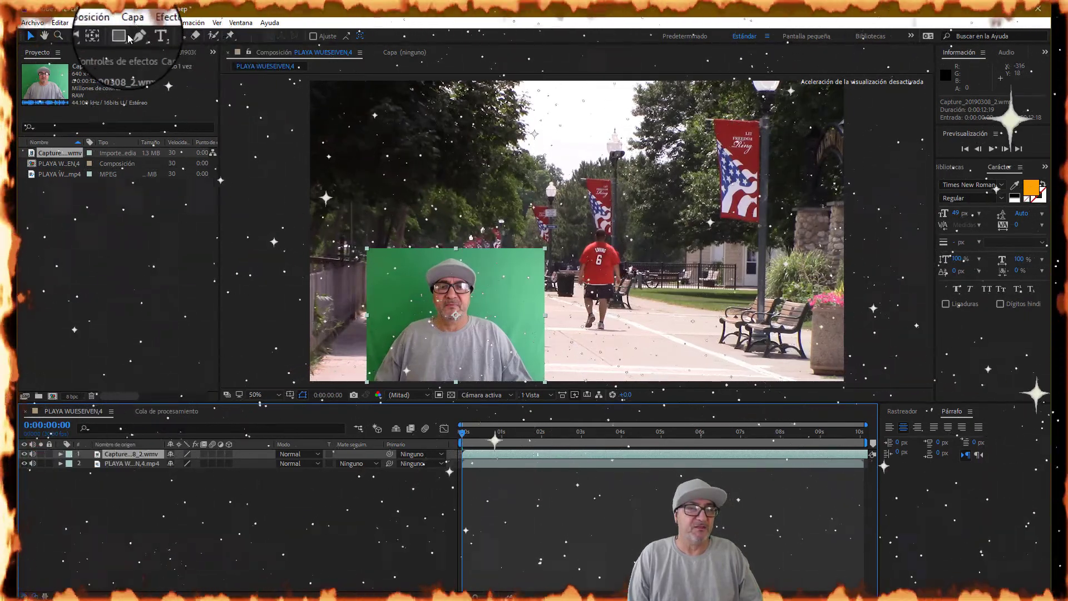
Apply Keylight (1.2) to the presenter and sample the green backdrop as Screen Colour
{"action": "left_click", "coordinate": [155, 23]}
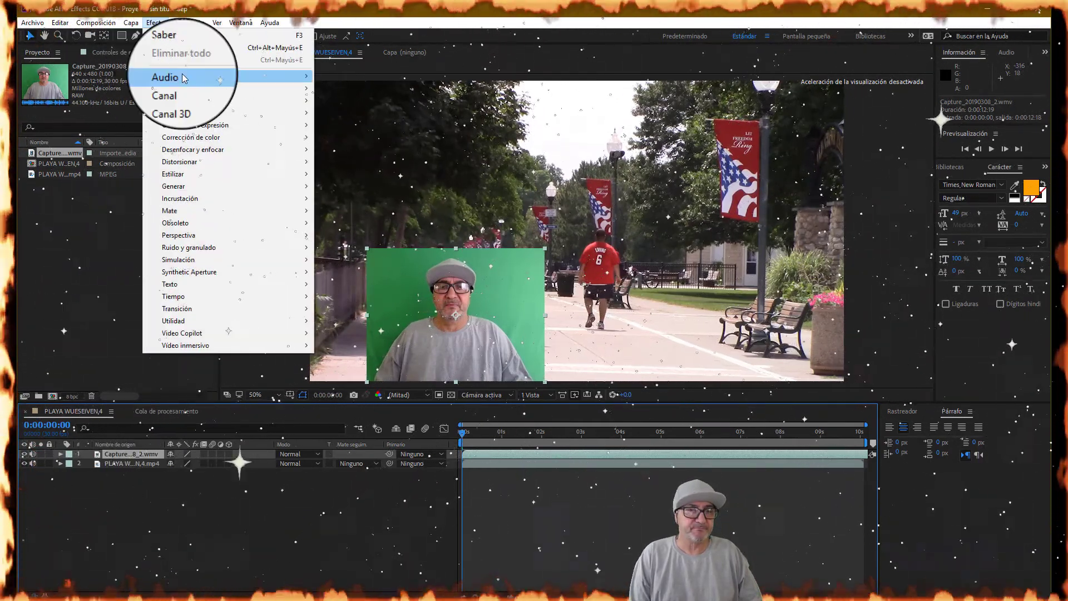
{"action": "mouse_move", "coordinate": [170, 203]}
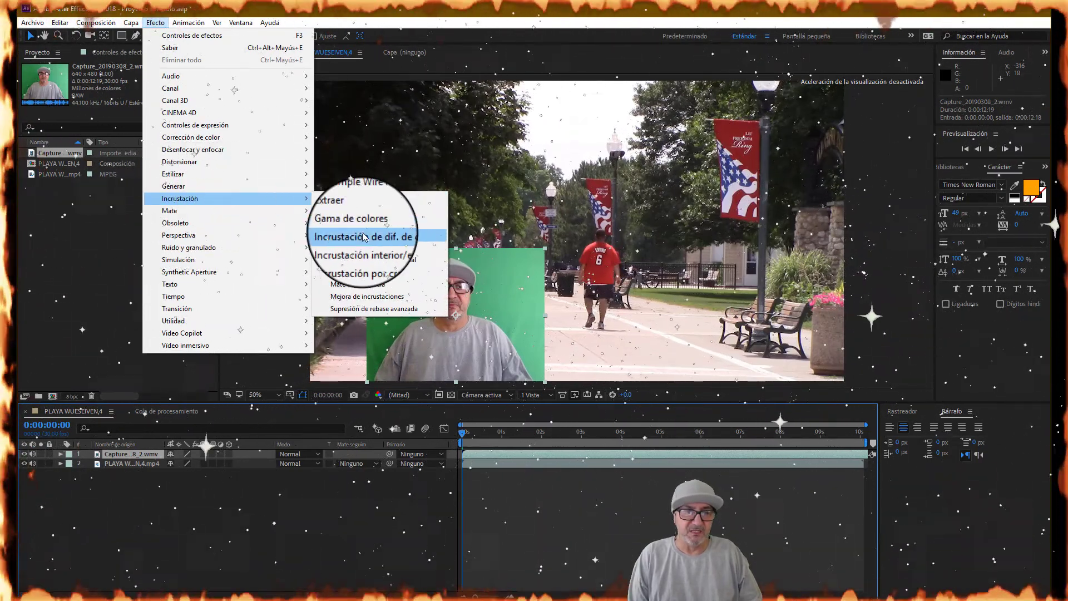
{"action": "left_click", "coordinate": [361, 273]}
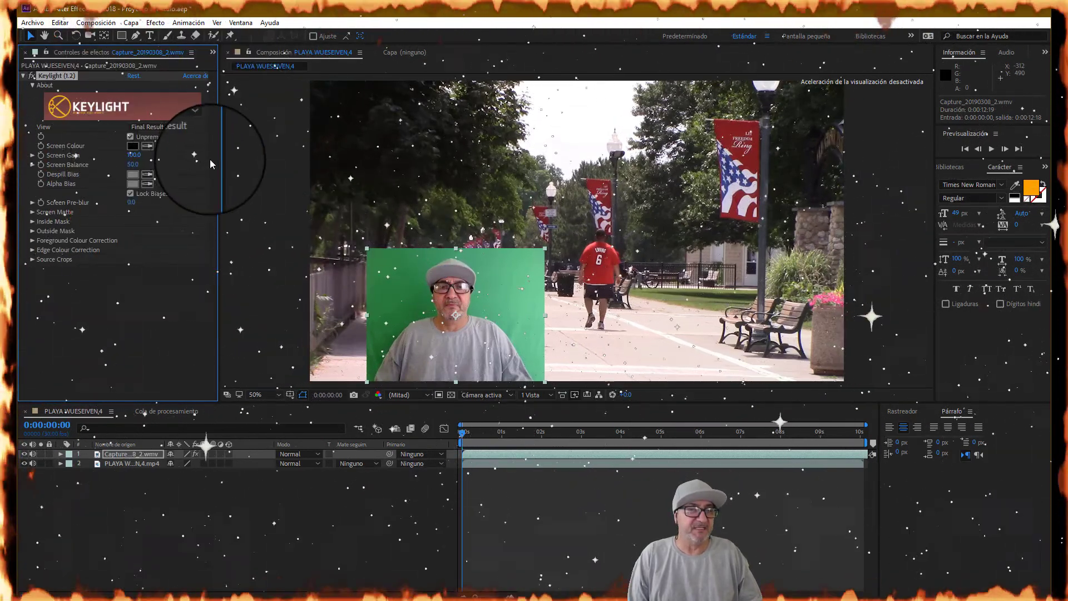
{"action": "left_click", "coordinate": [148, 149]}
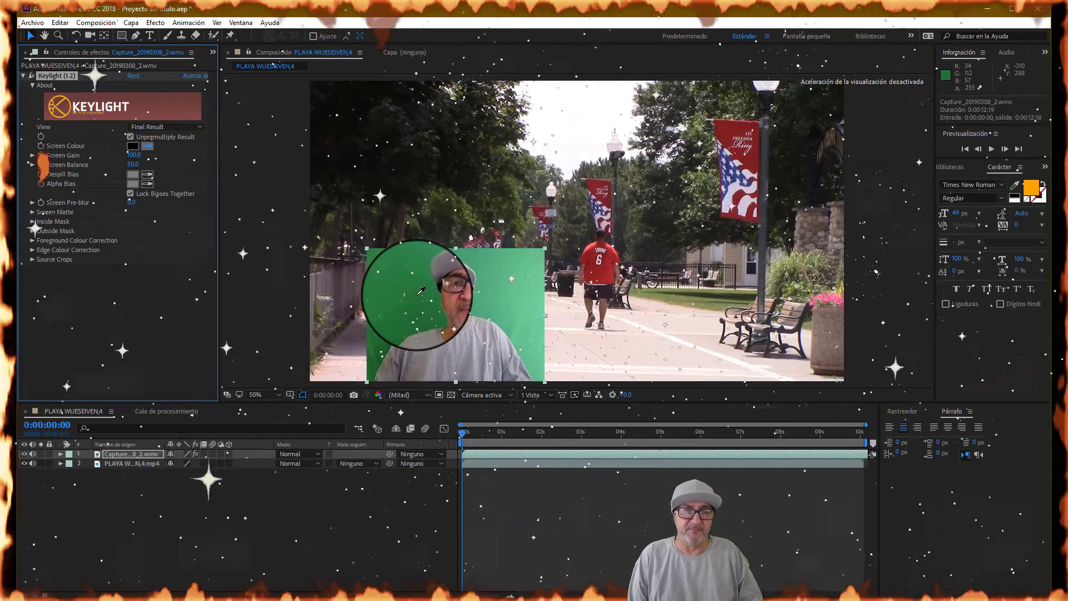
{"action": "left_click", "coordinate": [418, 294]}
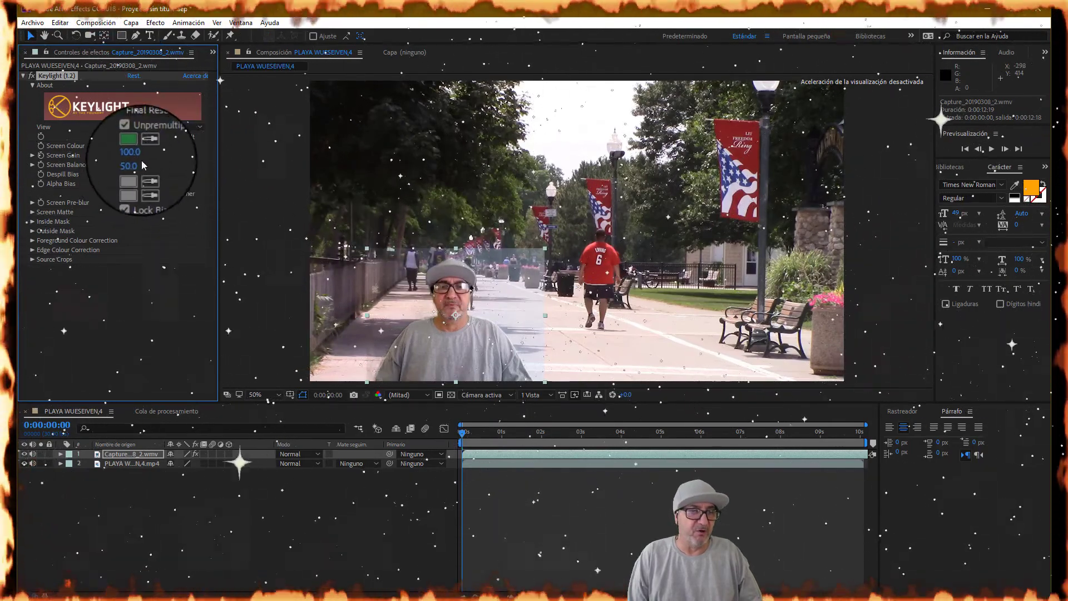
Raise Keylight's Screen Gain to 200 and collapse the effect settings
{"action": "left_click", "coordinate": [32, 155]}
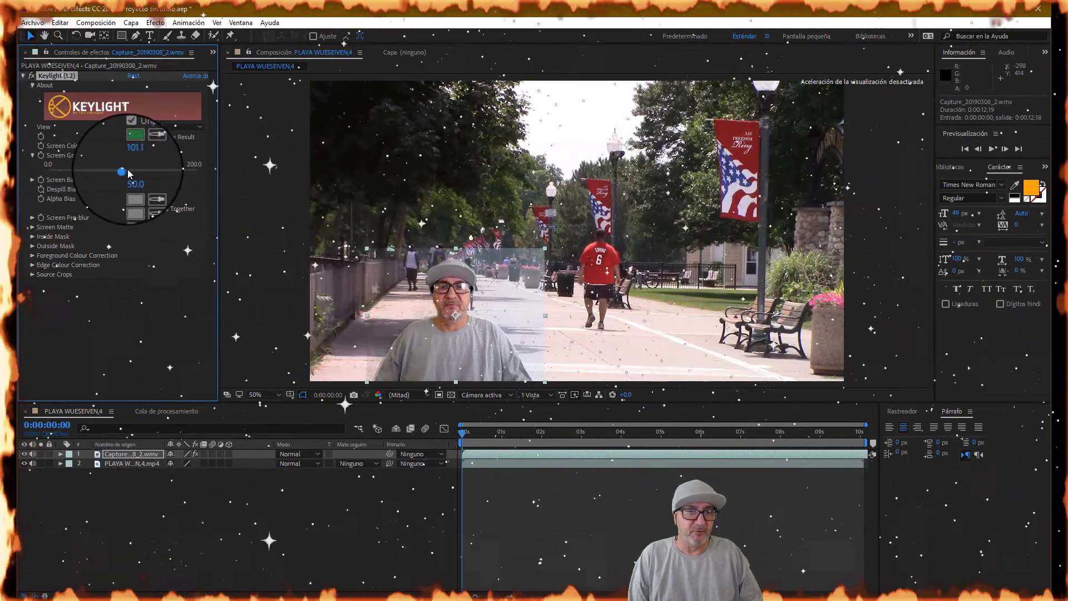
{"action": "left_click_drag", "start_coordinate": [123, 171], "coordinate": [218, 178]}
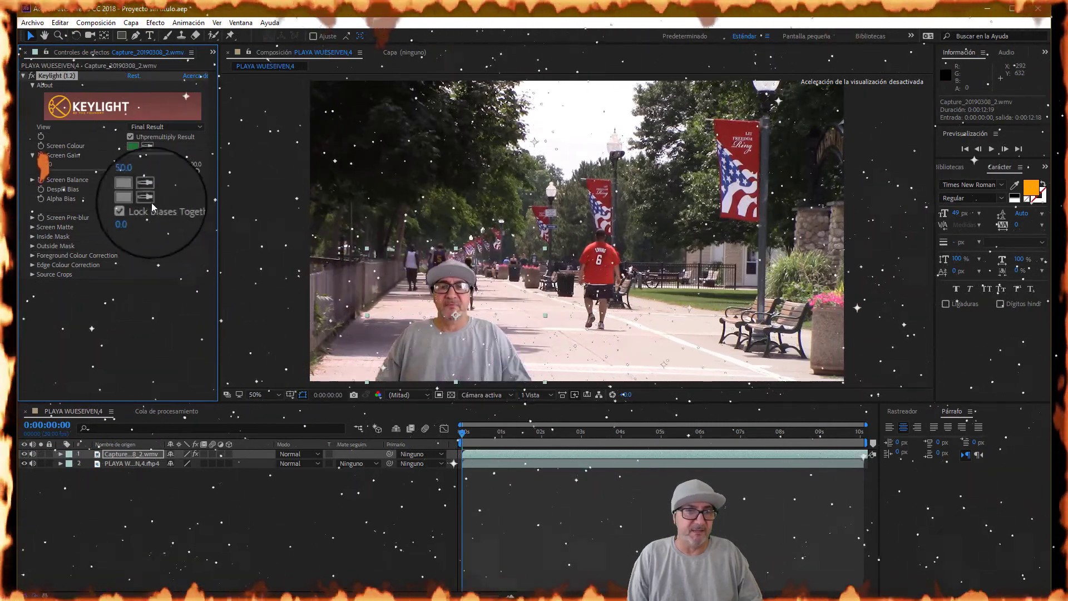
{"action": "left_click", "coordinate": [23, 77]}
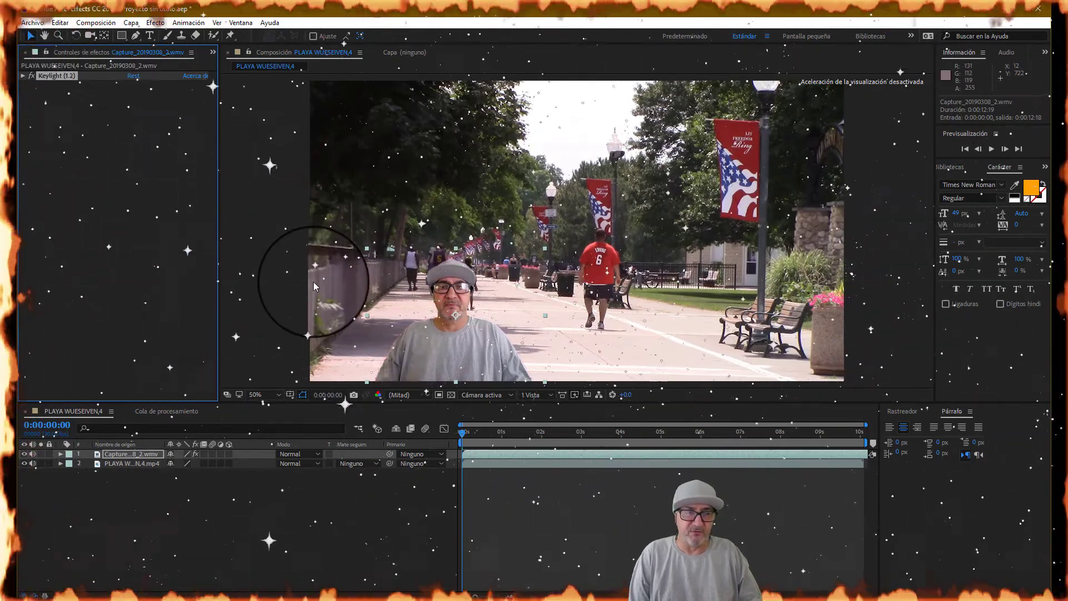
Auto-trace the presenter layer using the Alfa channel over the Entorno de trabajo
{"action": "left_click", "coordinate": [136, 454]}
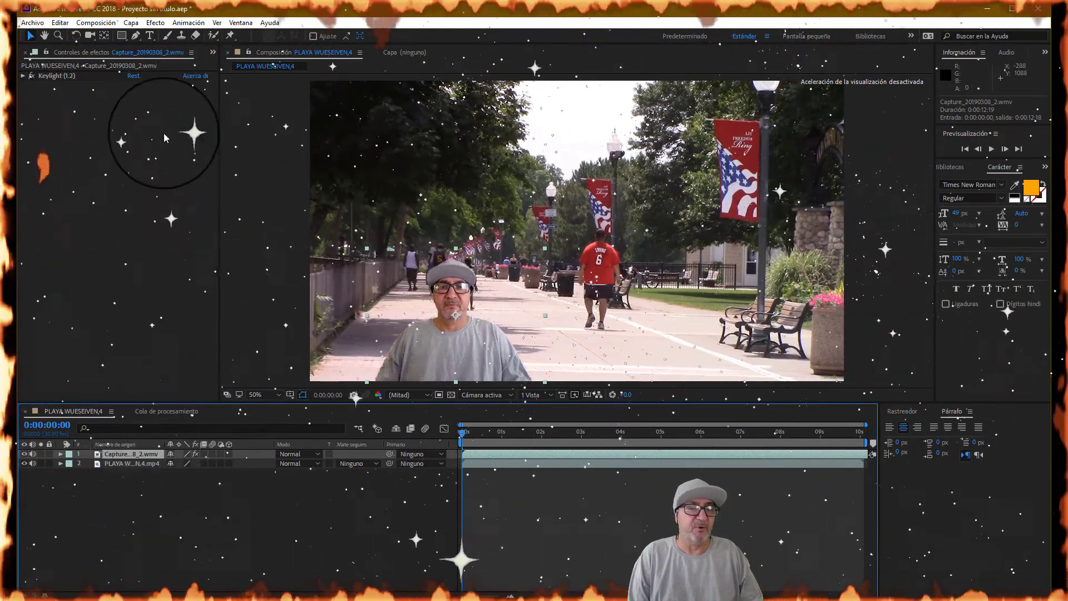
{"action": "left_click", "coordinate": [156, 24]}
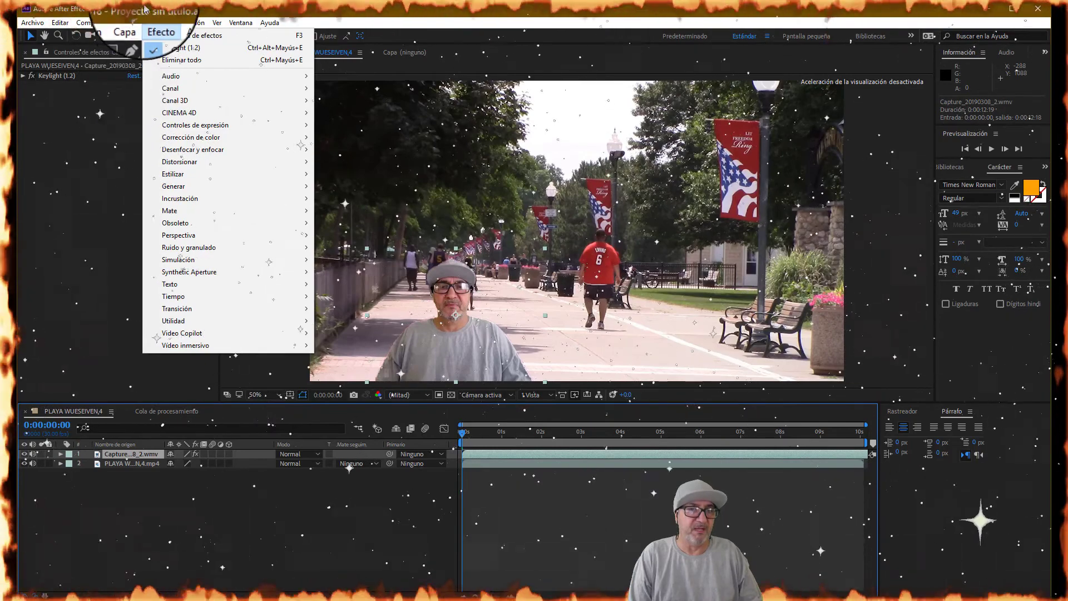
{"action": "left_click", "coordinate": [132, 23]}
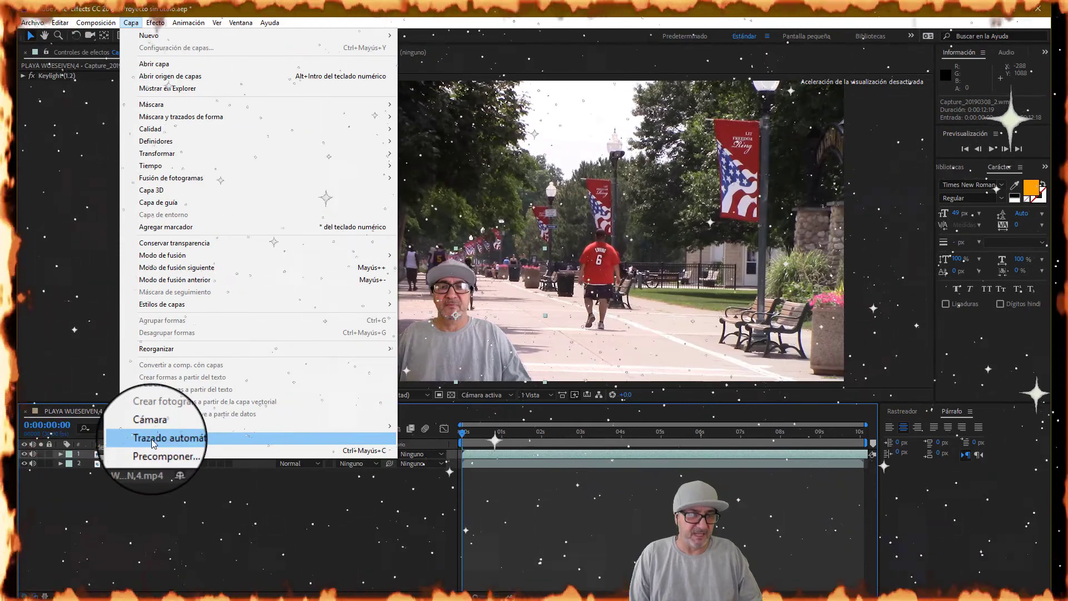
{"action": "left_click", "coordinate": [175, 437]}
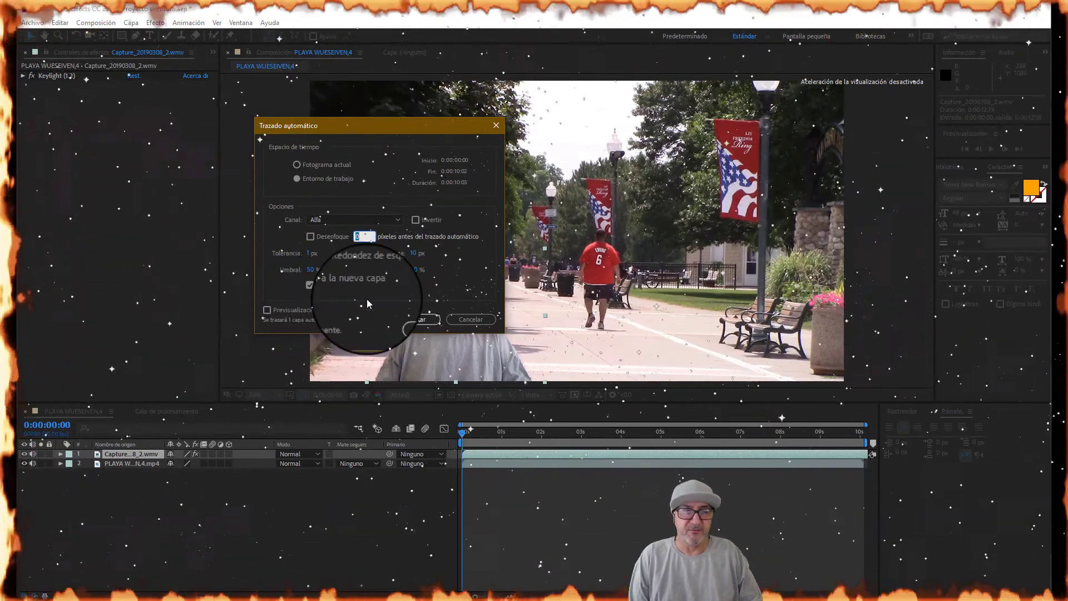
{"action": "left_click", "coordinate": [425, 322]}
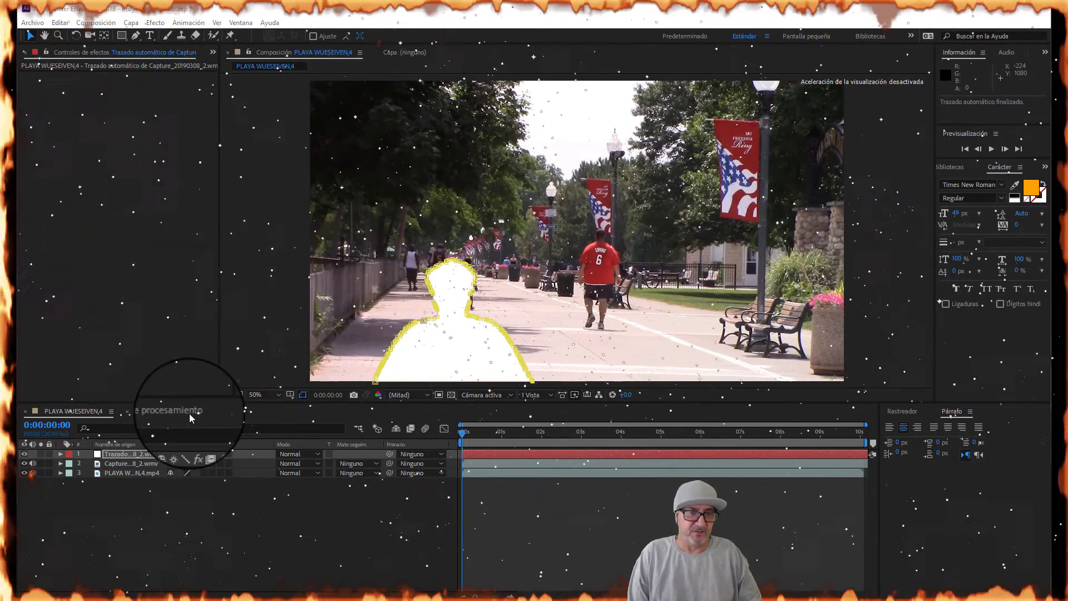
Apply Video Copilot Saber to the Trazado automático layer
{"action": "left_click", "coordinate": [129, 454]}
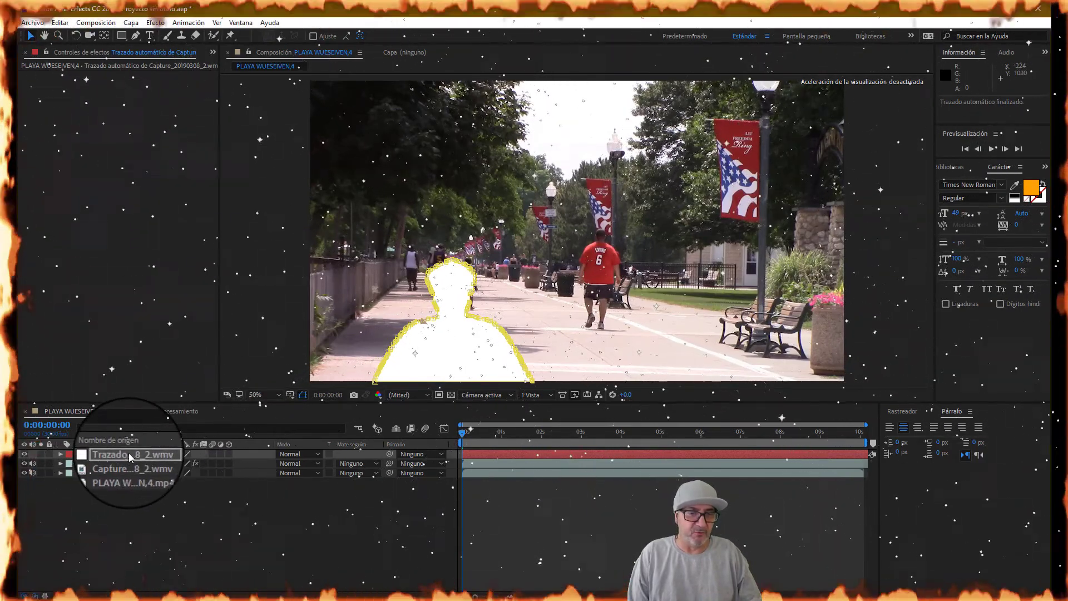
{"action": "left_click", "coordinate": [151, 26]}
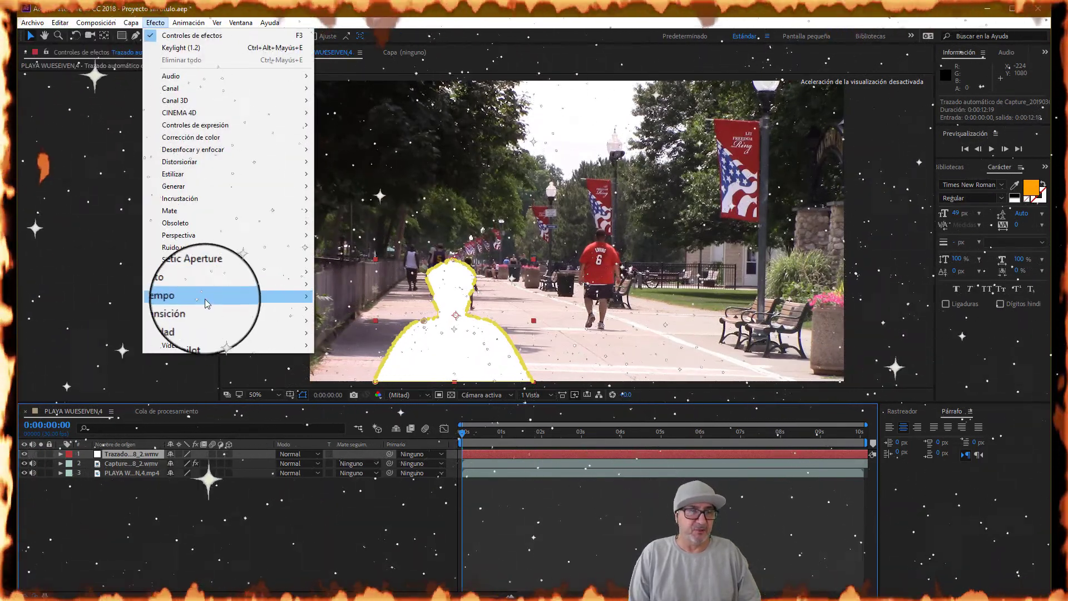
{"action": "mouse_move", "coordinate": [215, 283]}
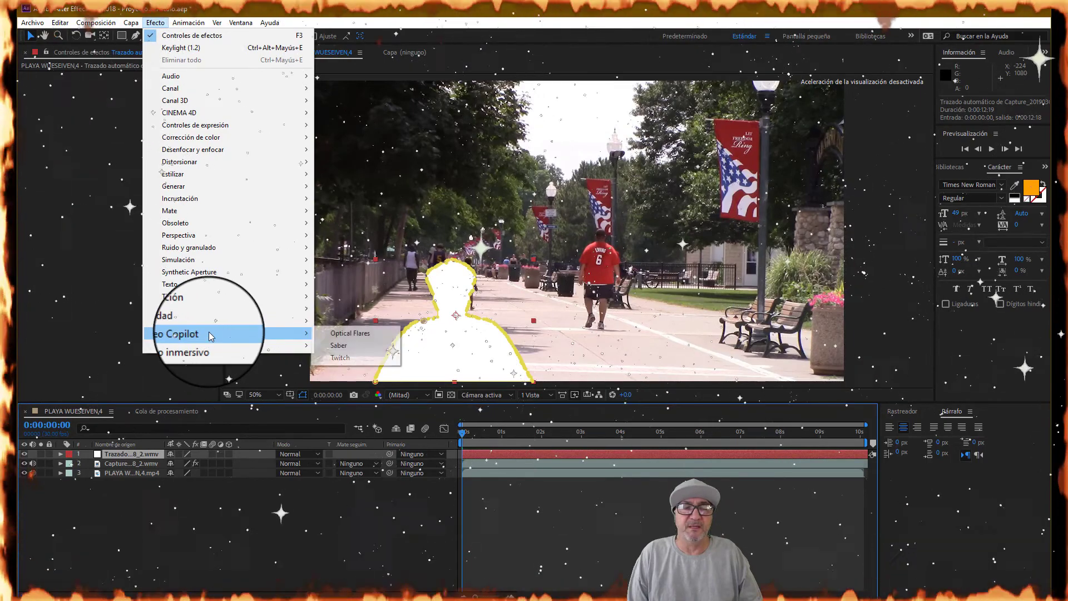
{"action": "mouse_move", "coordinate": [202, 334]}
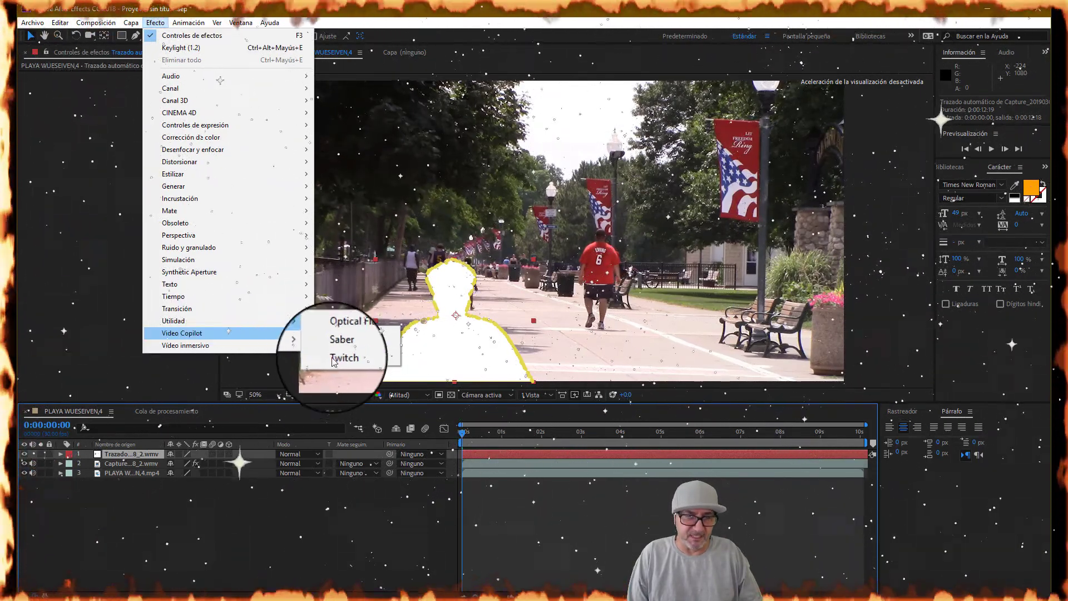
{"action": "mouse_move", "coordinate": [156, 343]}
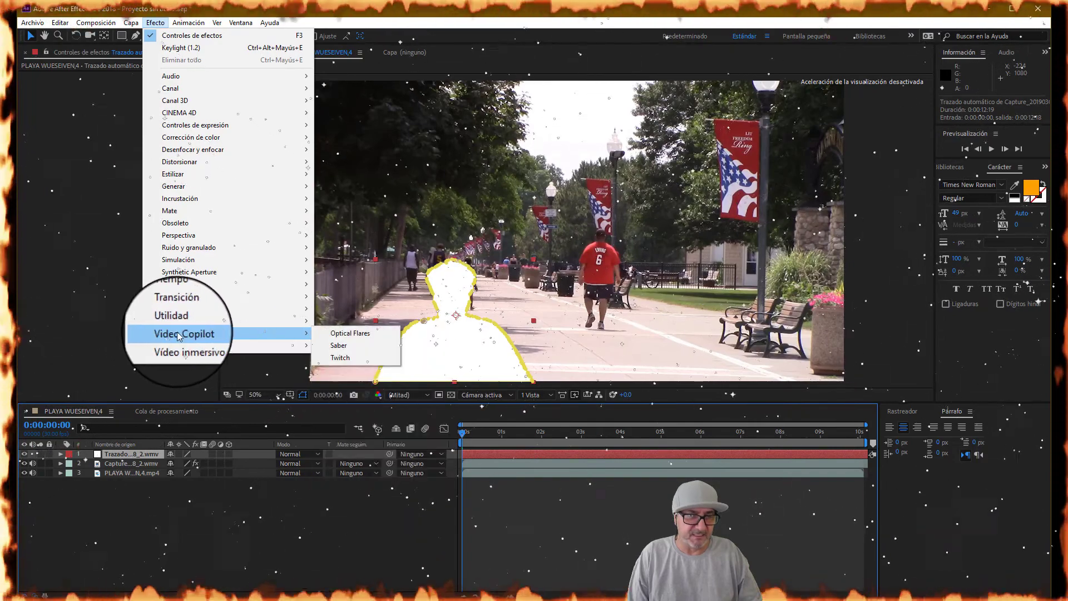
{"action": "mouse_move", "coordinate": [293, 325]}
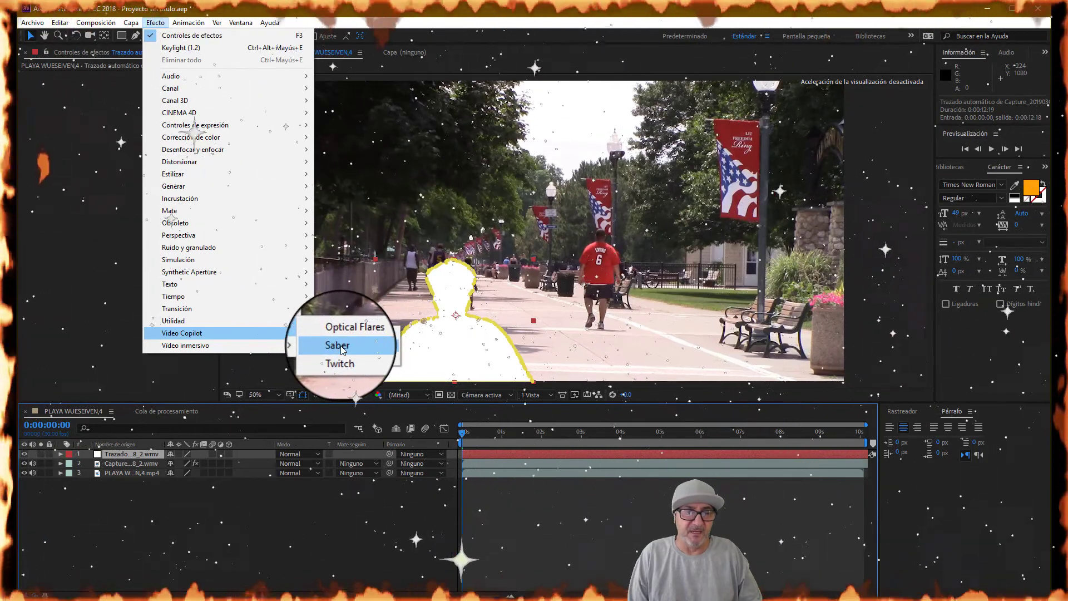
{"action": "left_click", "coordinate": [340, 346]}
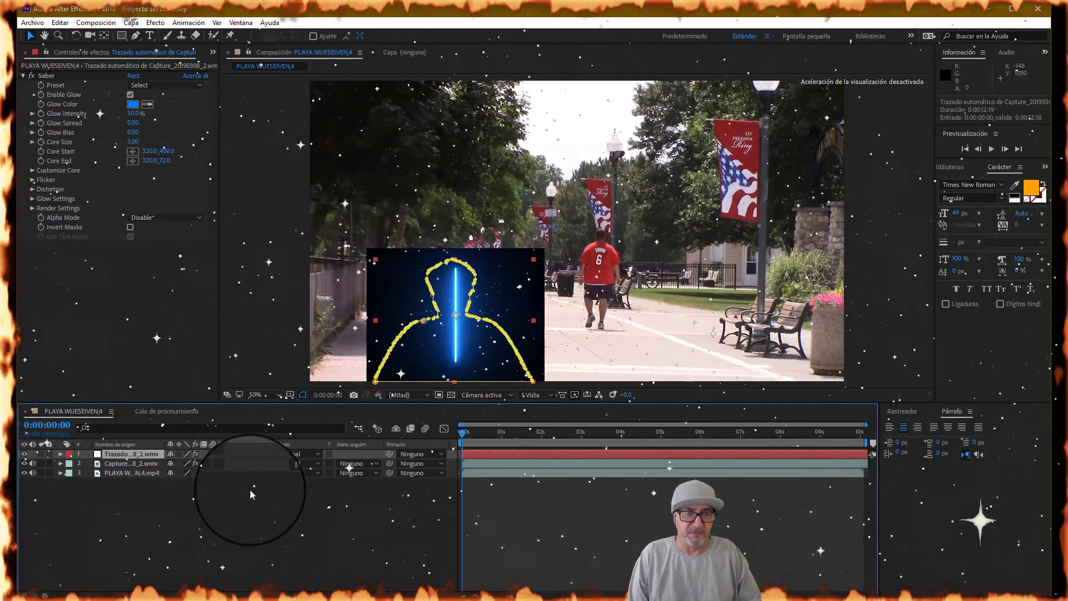
Switch the traced layer's blending mode to Añadir (Add)
{"action": "left_click", "coordinate": [318, 457]}
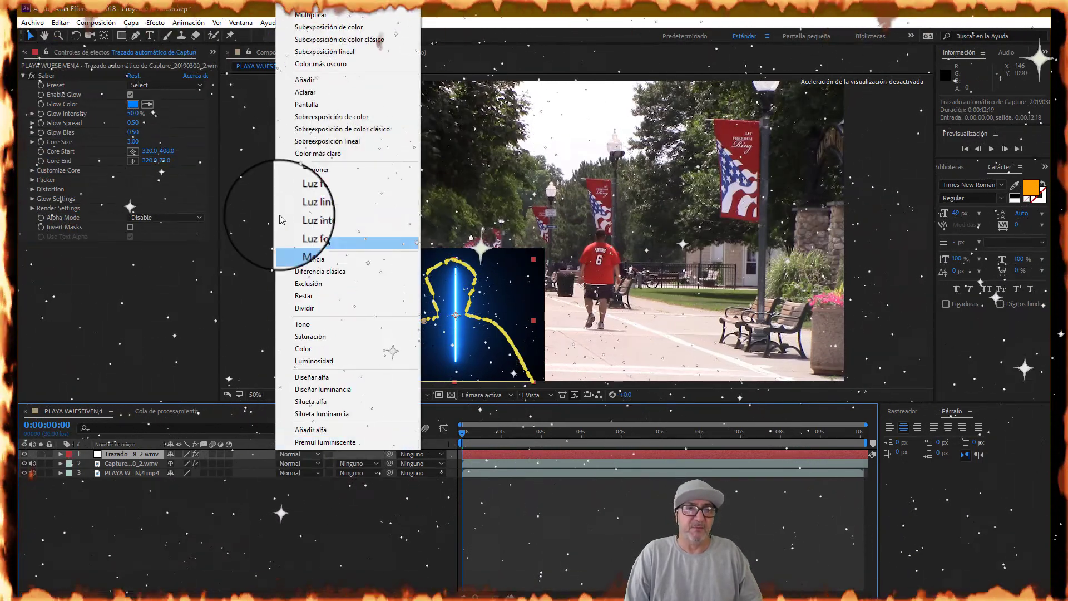
{"action": "left_click", "coordinate": [322, 80]}
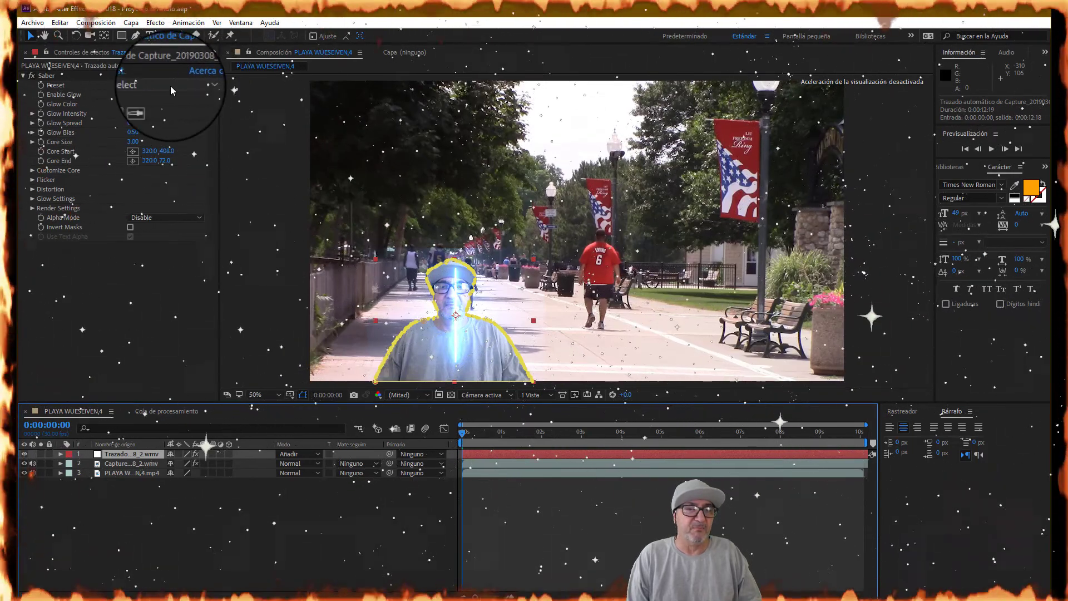
Set Saber's Preset to Fire and lower Glow Bias from 0.33 to 0
{"action": "left_click", "coordinate": [200, 85]}
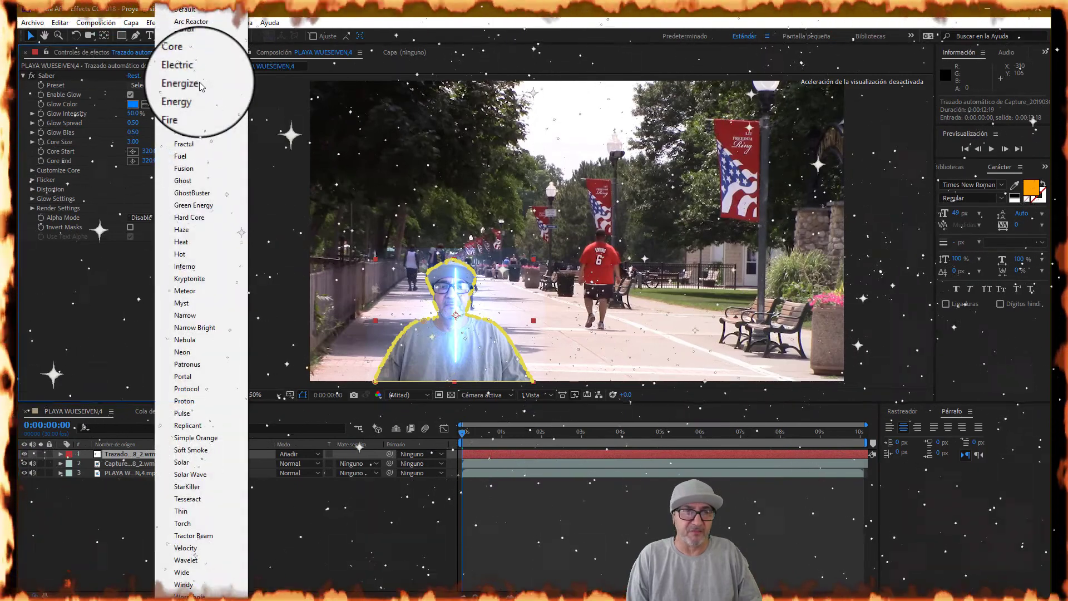
{"action": "left_click", "coordinate": [198, 110]}
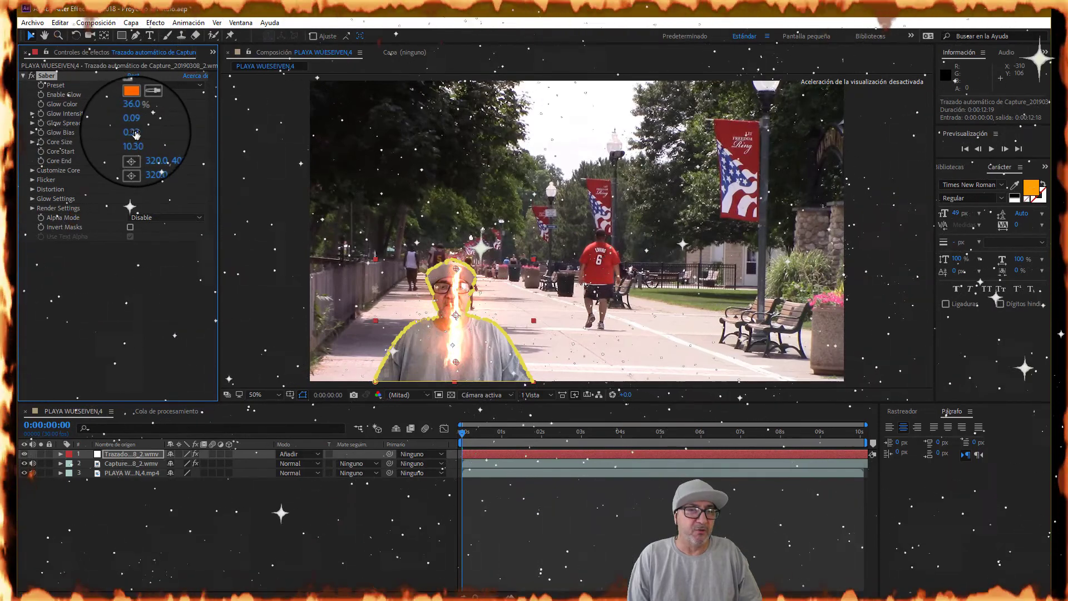
{"action": "left_click_drag", "start_coordinate": [136, 134], "coordinate": [127, 142]}
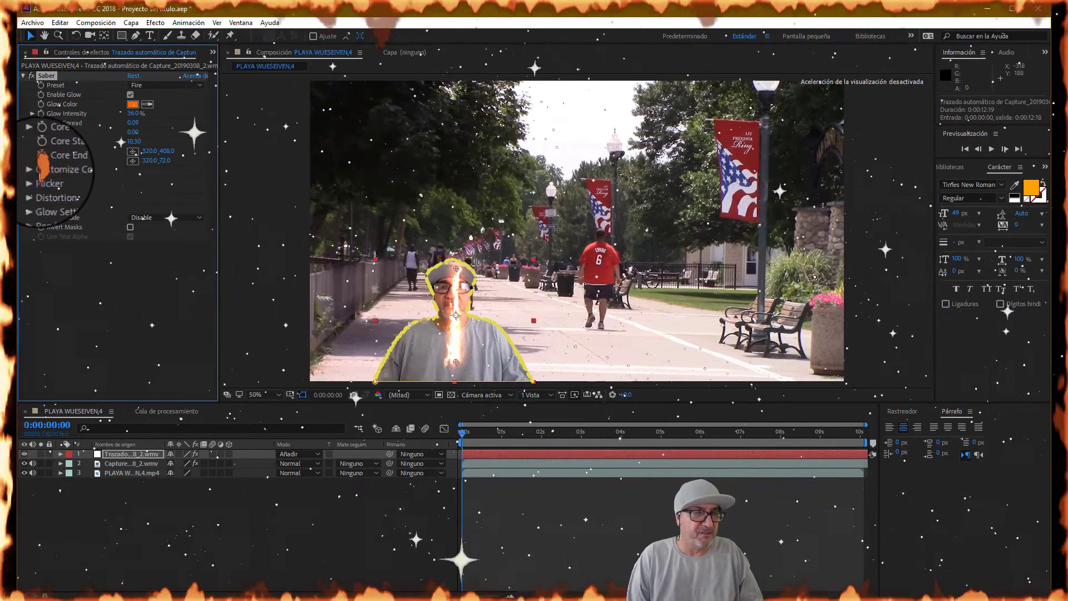
Set Saber's Customize Core type to Layer Masks, after briefly trying Text Layer
{"action": "left_click", "coordinate": [33, 170]}
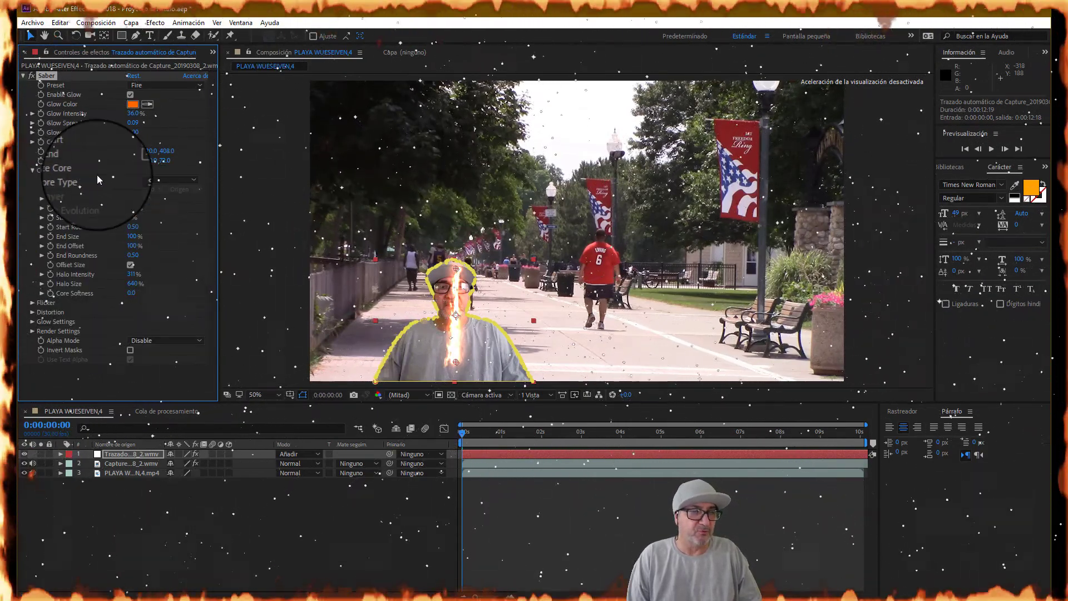
{"action": "left_click", "coordinate": [192, 180]}
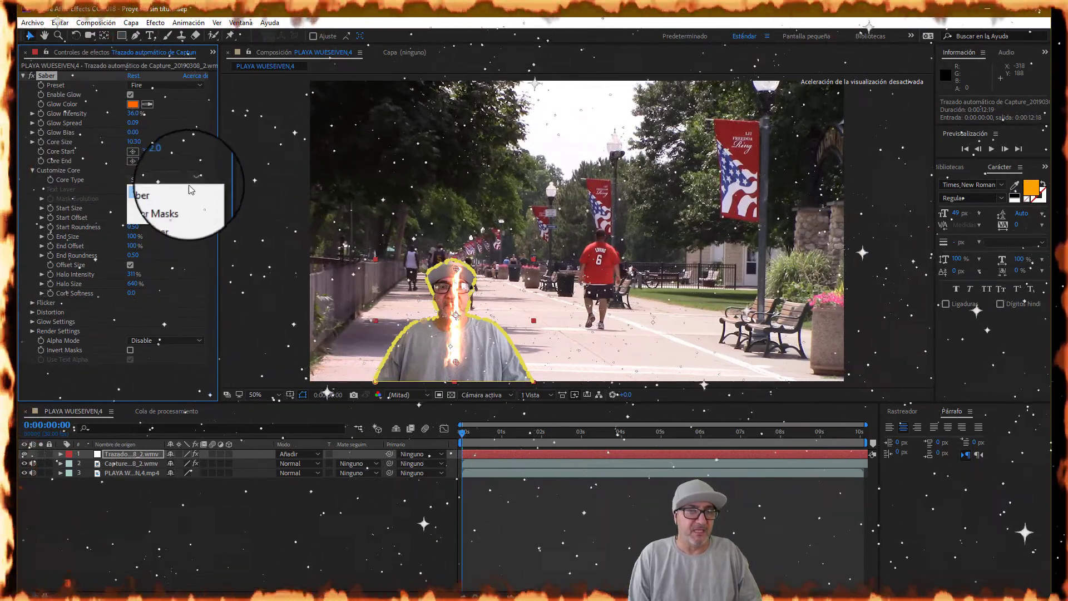
{"action": "left_click", "coordinate": [147, 206]}
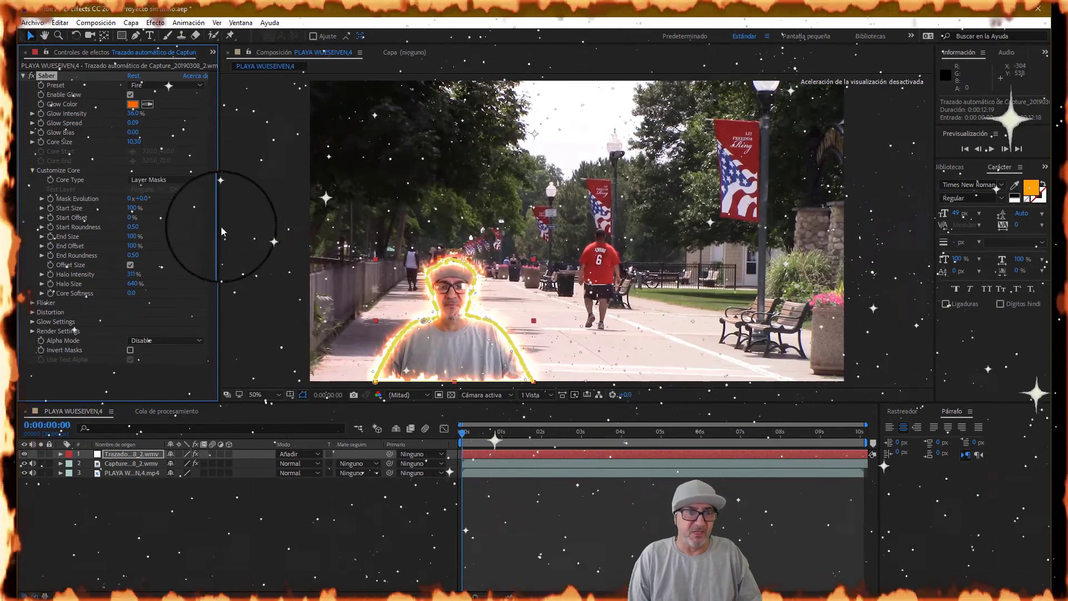
{"action": "left_click", "coordinate": [193, 177]}
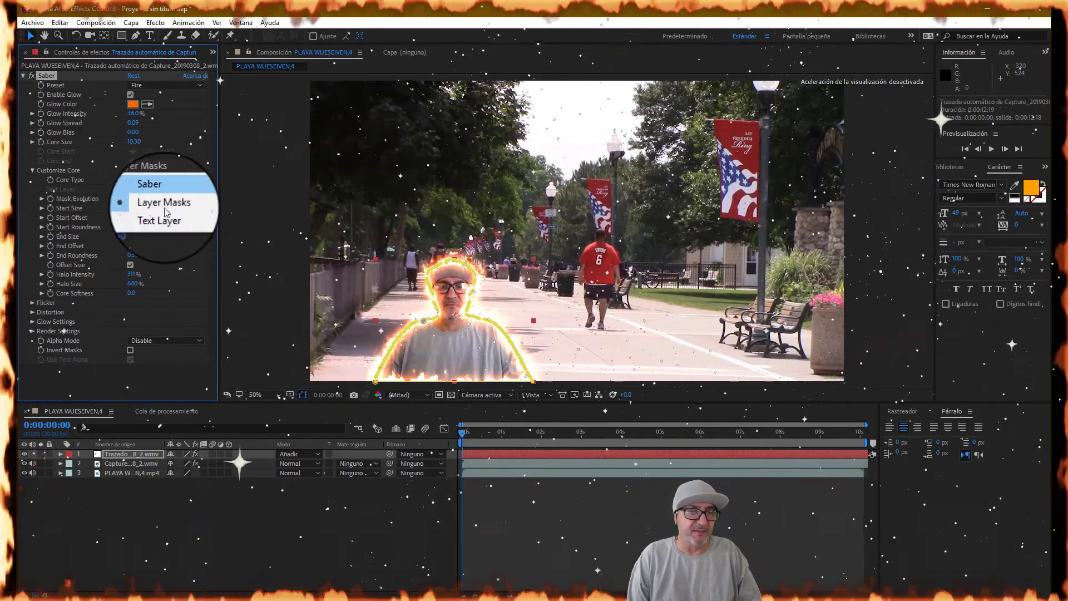
{"action": "left_click", "coordinate": [137, 217]}
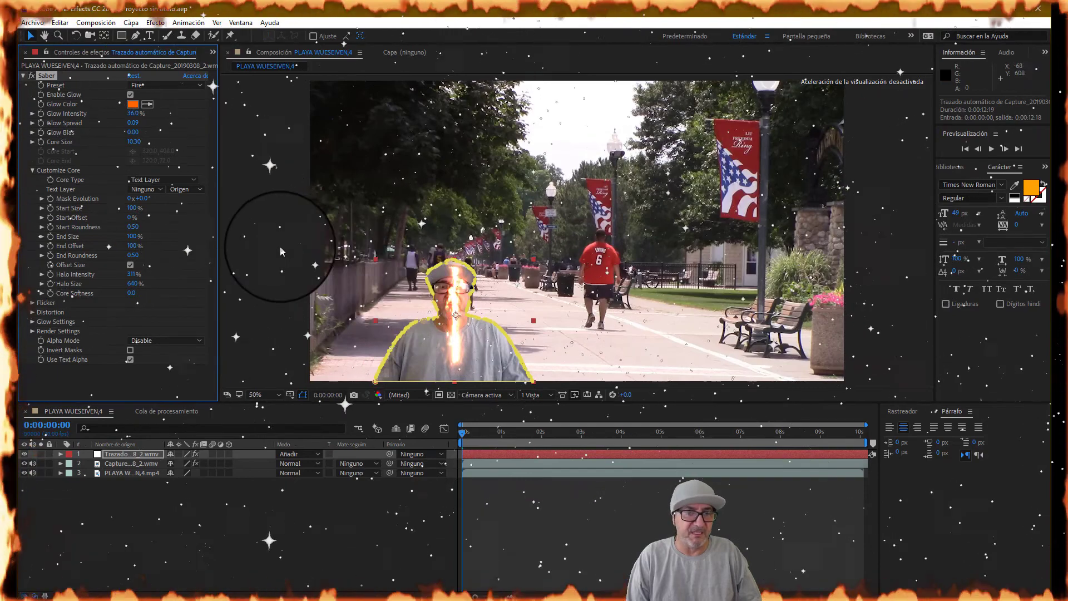
{"action": "left_click", "coordinate": [192, 181]}
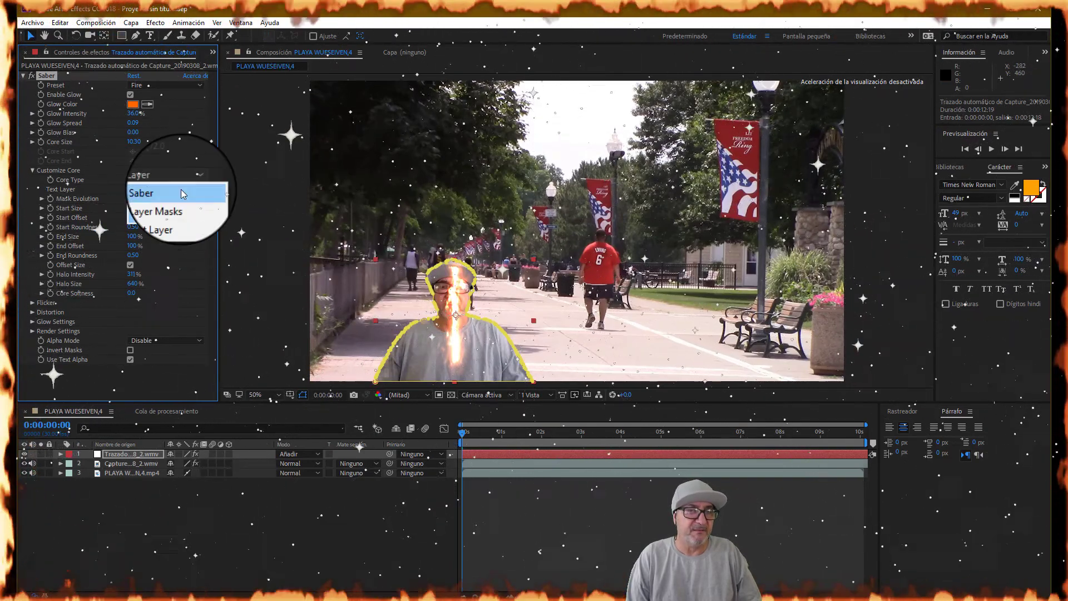
{"action": "left_click", "coordinate": [162, 206]}
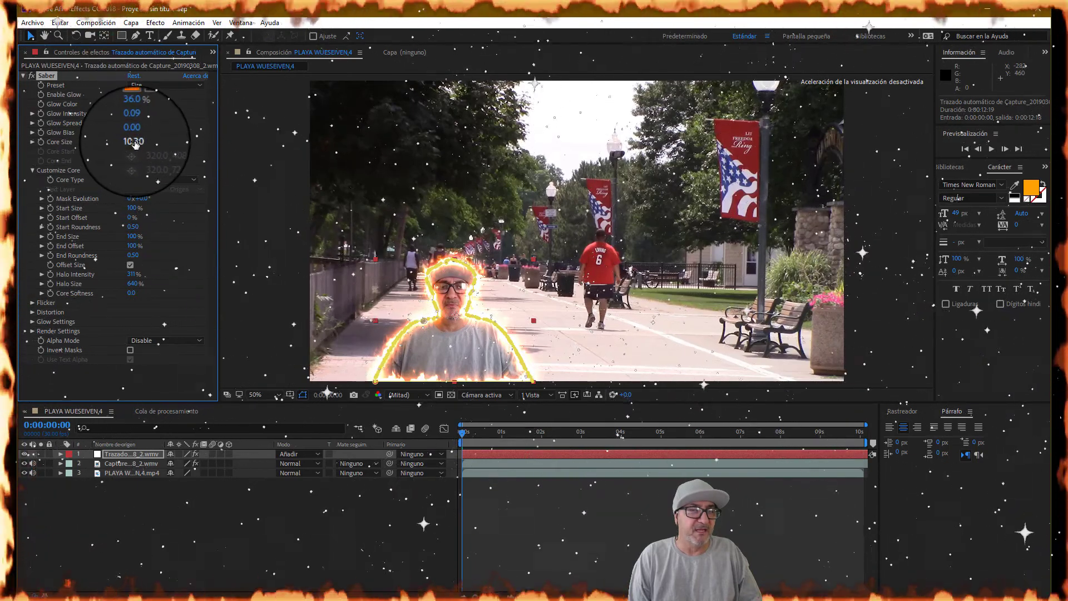
Set Saber's Core Size to 8 and Glow Intensity to 10%, then collapse the effect
{"action": "left_click", "coordinate": [135, 141]}
{"action": "type", "text": "8"}
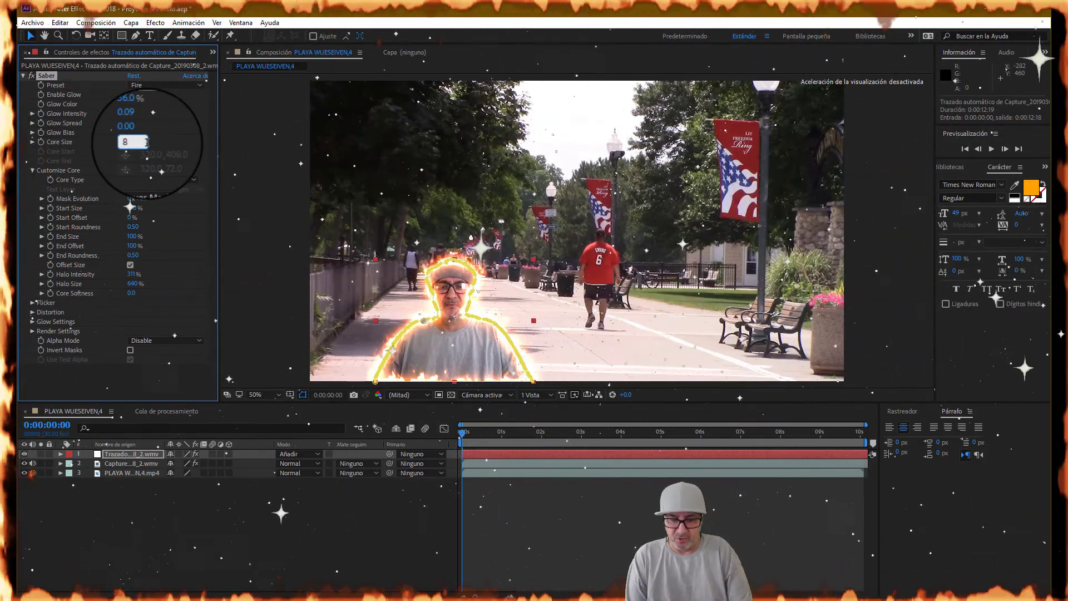
{"action": "key", "text": "Return"}
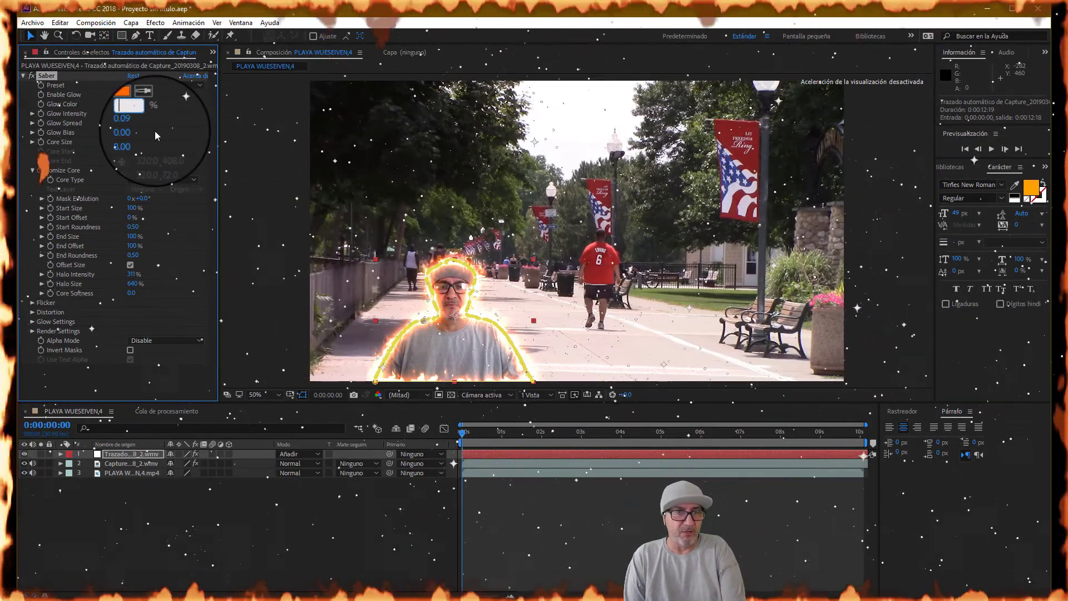
{"action": "key", "text": "BackSpace"}
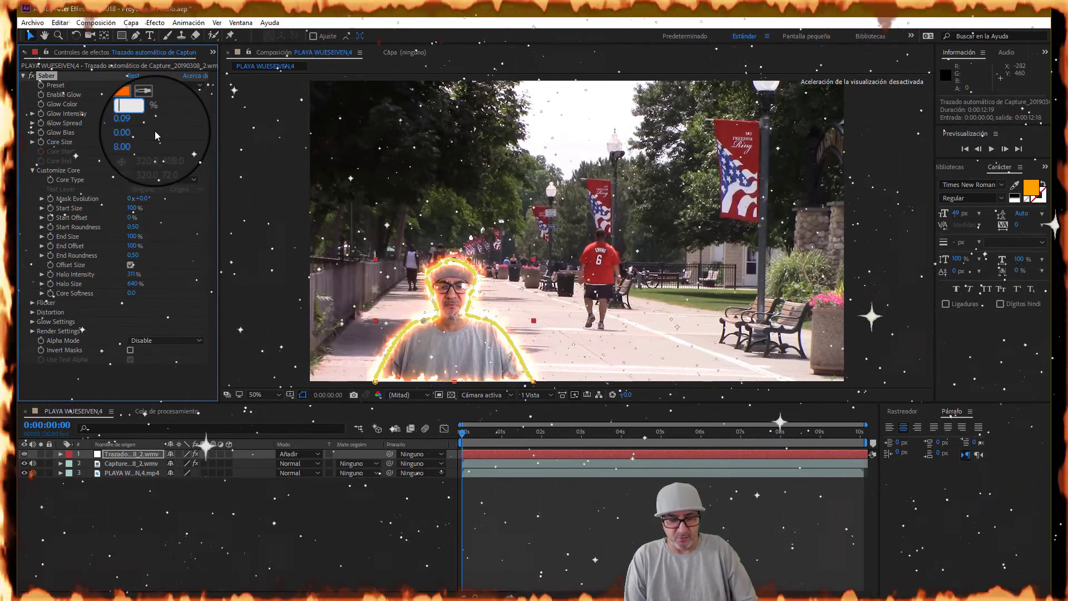
{"action": "type", "text": "10"}
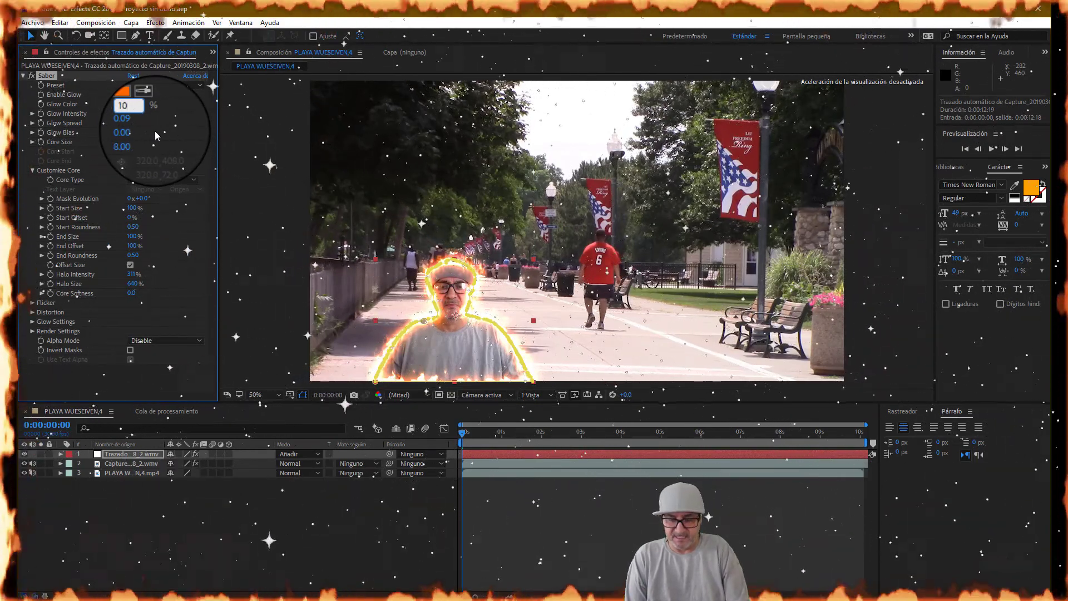
{"action": "key", "text": "Return"}
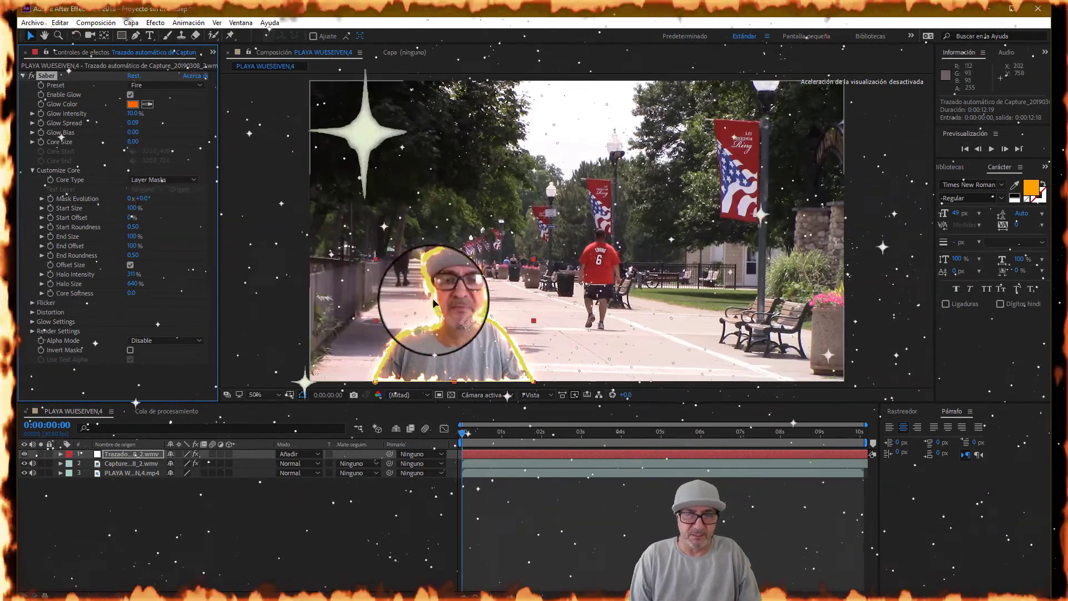
{"action": "left_click", "coordinate": [23, 76]}
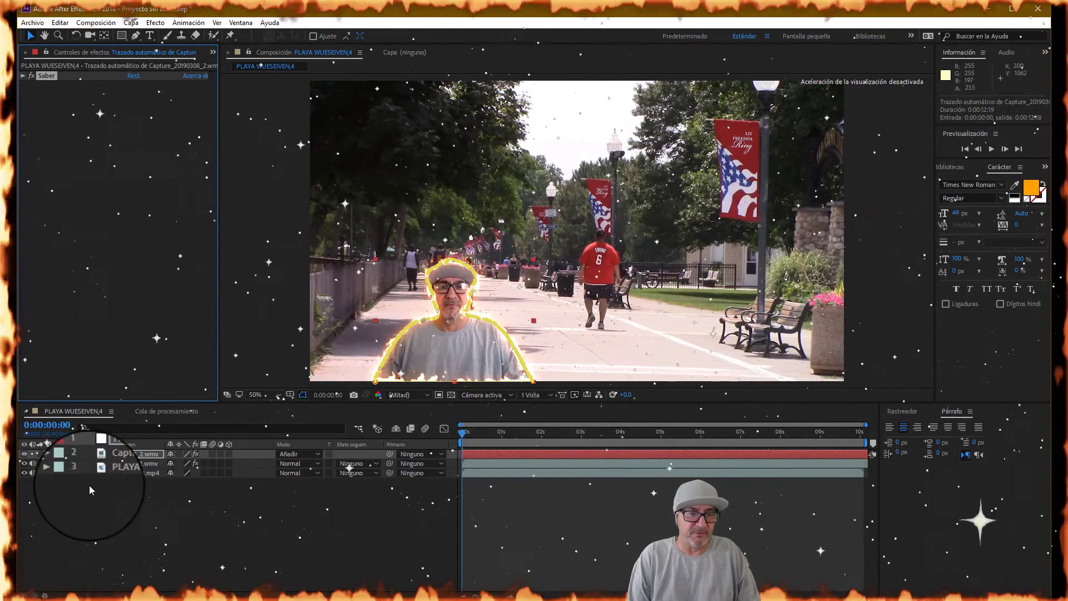
Select the traced glow layer, play the composition preview, and mute layer 3's park video audio
{"action": "left_click", "coordinate": [134, 455]}
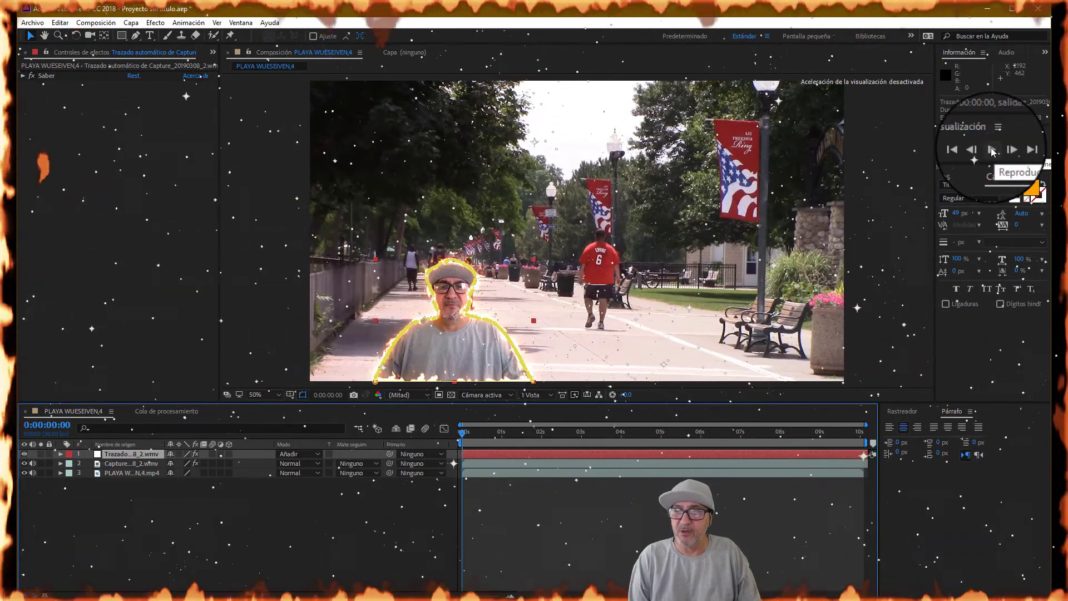
{"action": "left_click", "coordinate": [992, 150]}
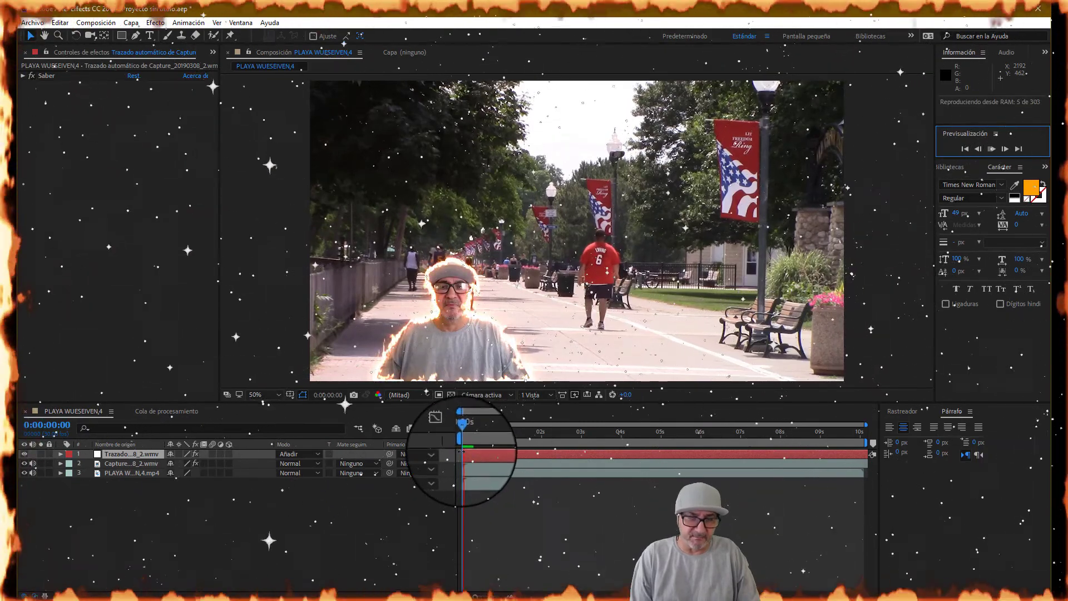
{"action": "left_click", "coordinate": [33, 474]}
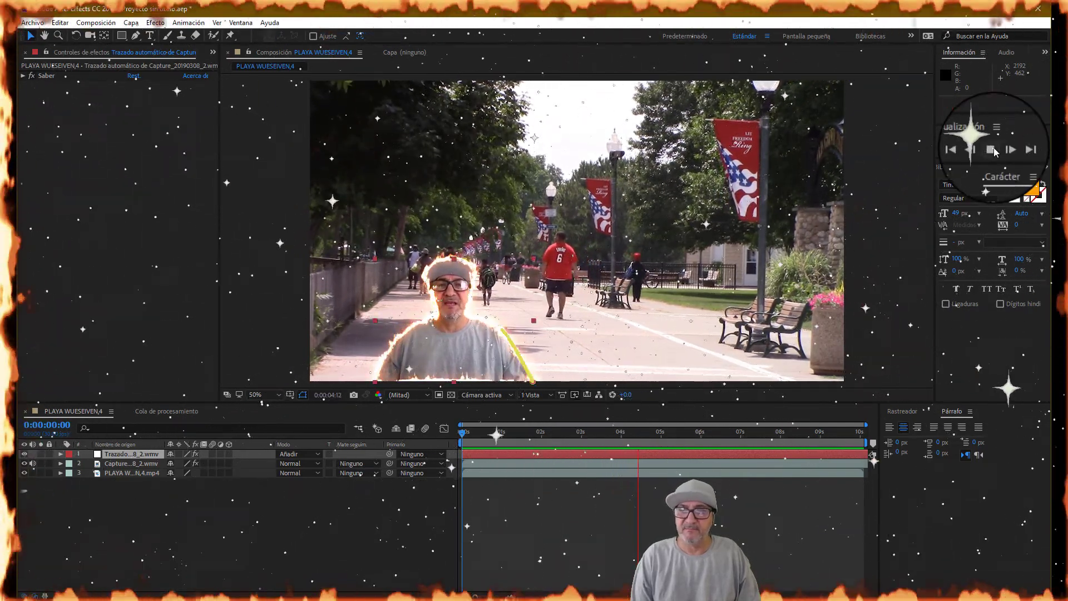
Rewind the preview to the first frame so the composite plays again
{"action": "left_click", "coordinate": [965, 151]}
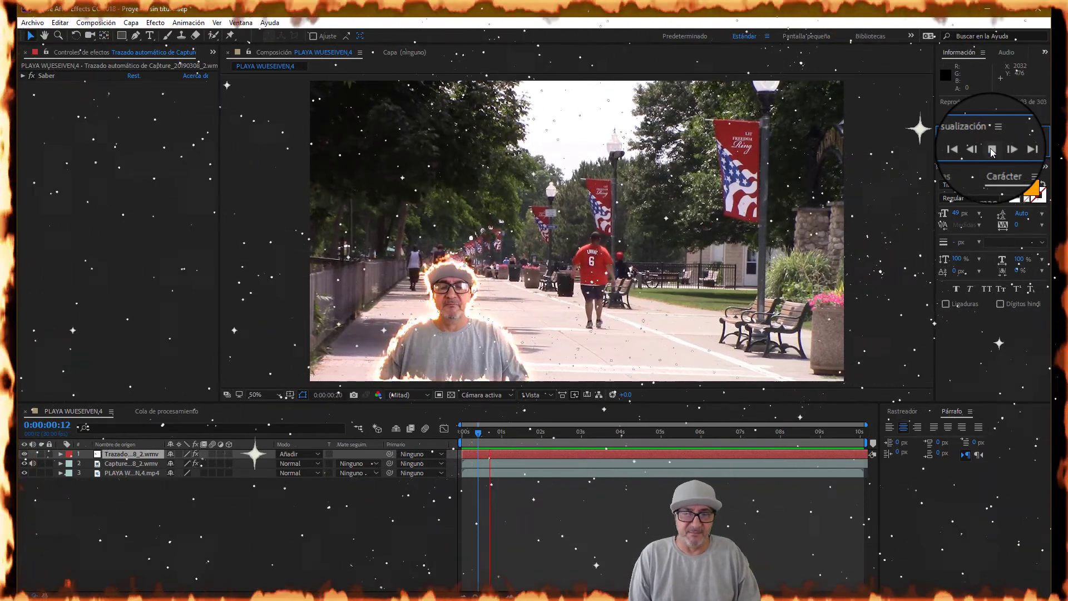
Deselect the traced layer and jump back to 0:00:00:00, the composition's first frame
{"action": "left_click", "coordinate": [967, 151]}
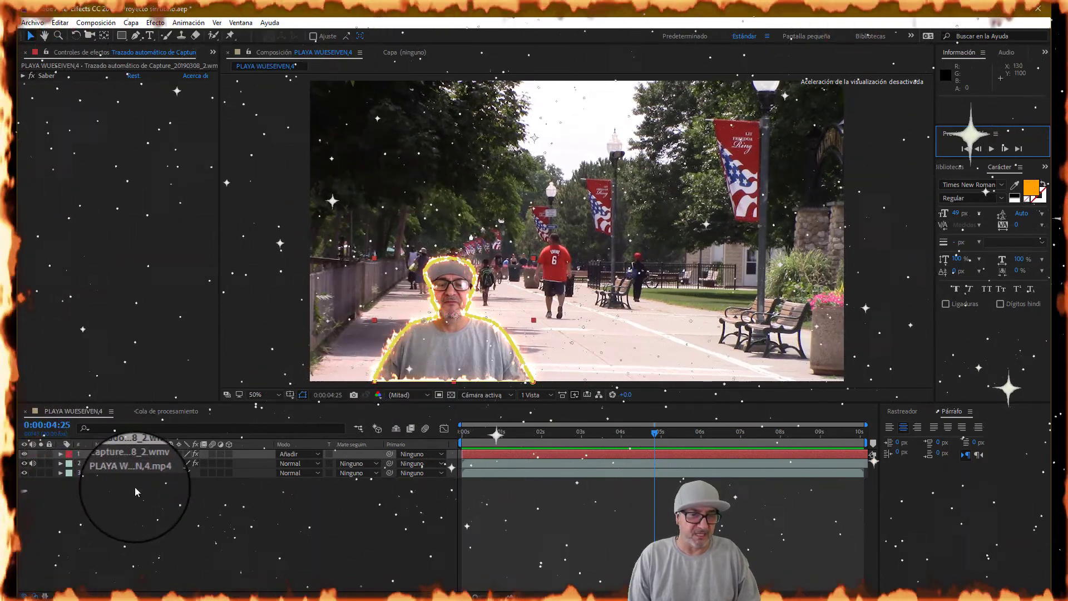
{"action": "left_click", "coordinate": [122, 492]}
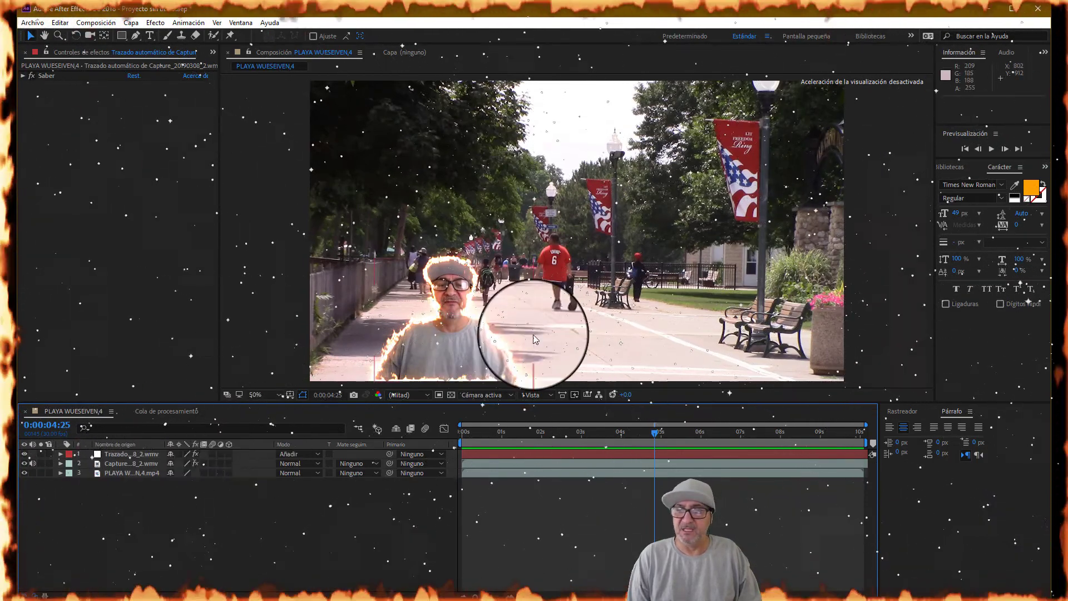
{"action": "left_click", "coordinate": [965, 149]}
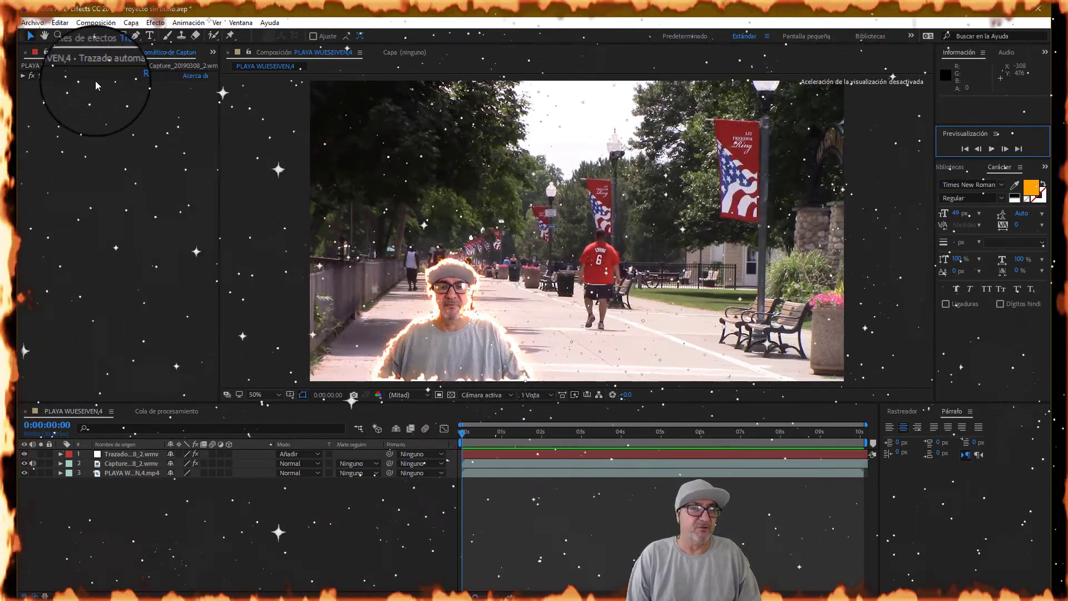
Add PLAYA WUESEIVEN,4 to the render queue via Archivo > Exportar > Añadir a la cola de procesamiento
{"action": "left_click", "coordinate": [32, 23]}
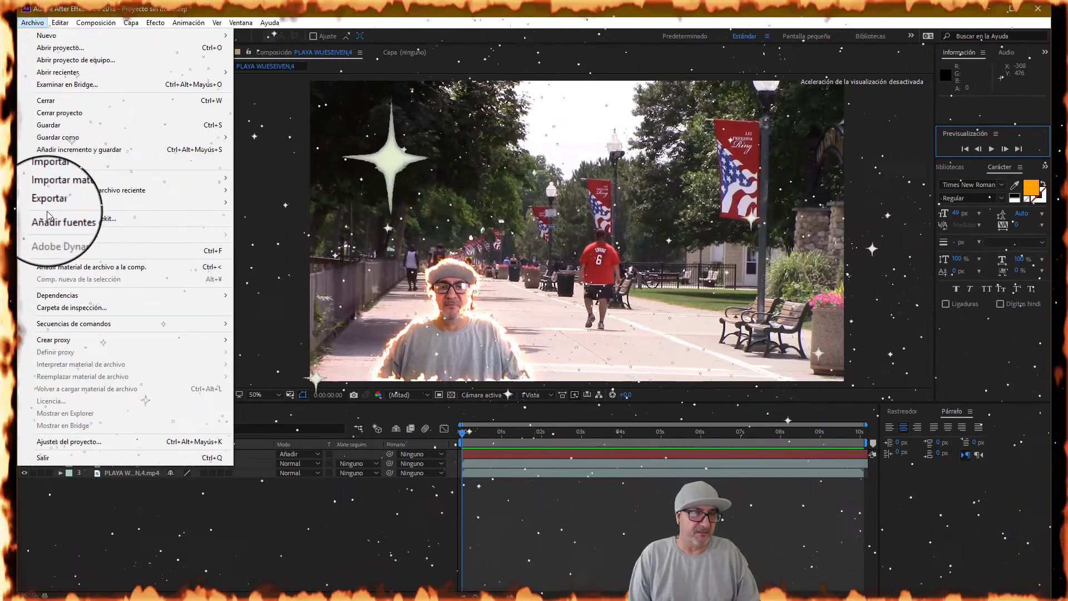
{"action": "mouse_move", "coordinate": [167, 189]}
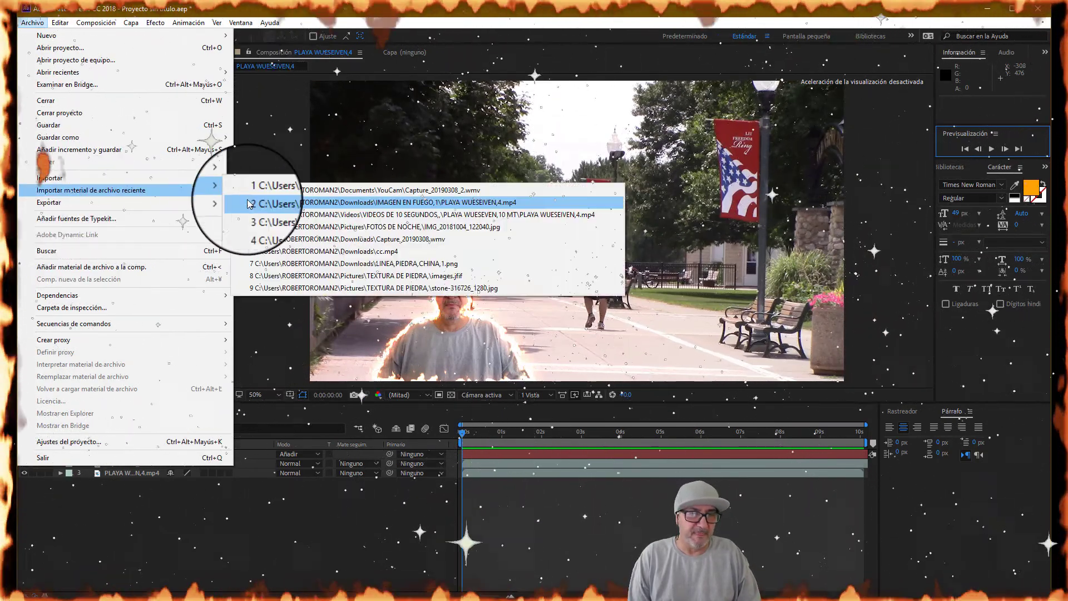
{"action": "mouse_move", "coordinate": [206, 203]}
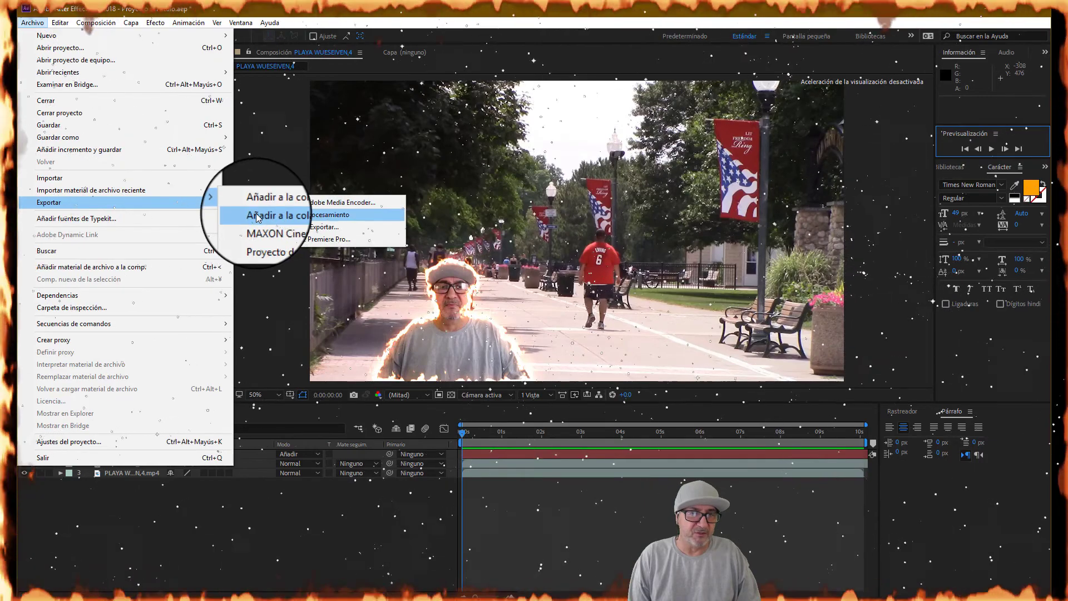
{"action": "left_click", "coordinate": [305, 214]}
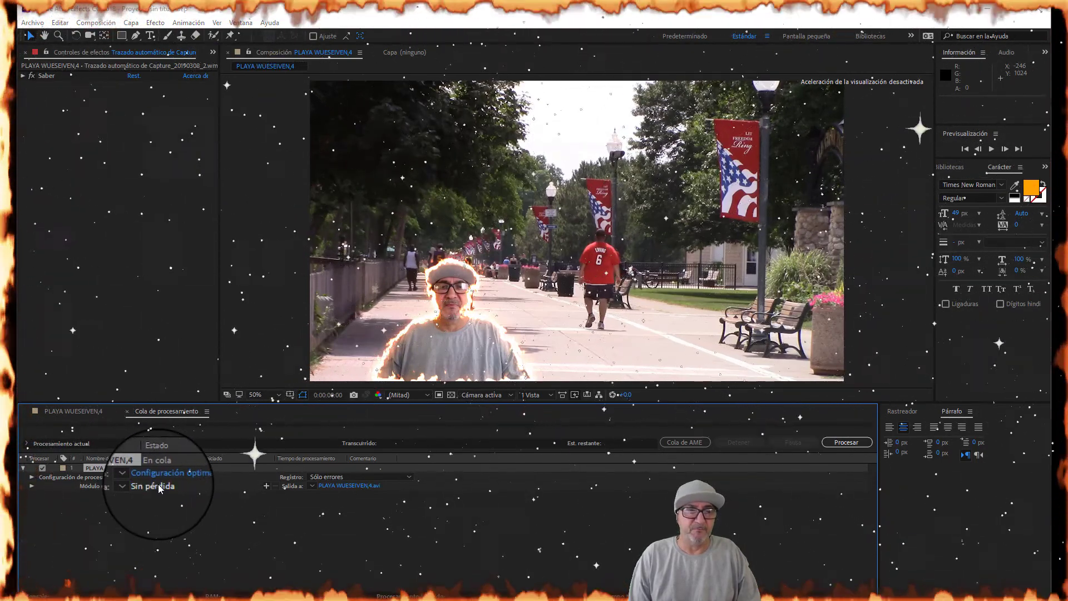
In the Sin pérdida output module settings, switch the format from AVI to QuickTime
{"action": "left_click", "coordinate": [158, 485]}
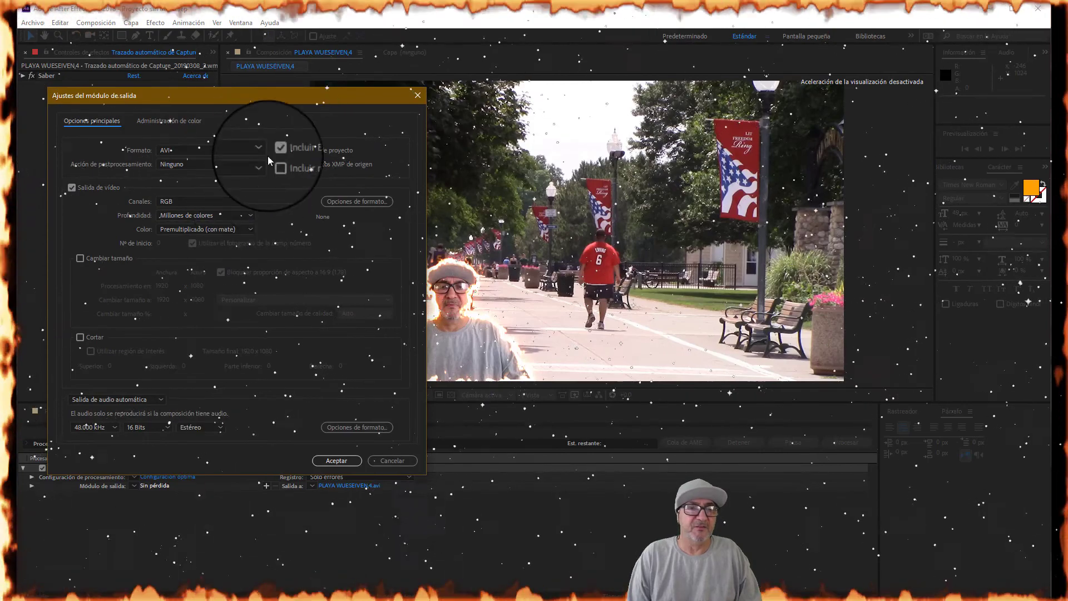
{"action": "mouse_move", "coordinate": [264, 93]}
{"action": "left_mouse_down"}
{"action": "mouse_move", "coordinate": [415, 52]}
{"action": "mouse_move", "coordinate": [422, 81]}
{"action": "left_mouse_up"}
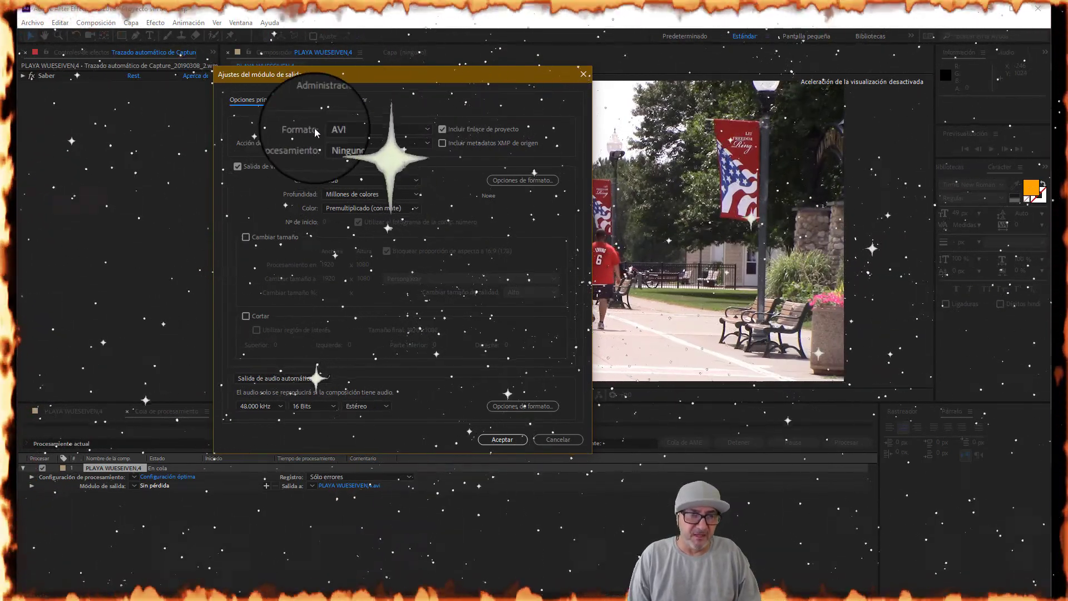
{"action": "left_click", "coordinate": [427, 129]}
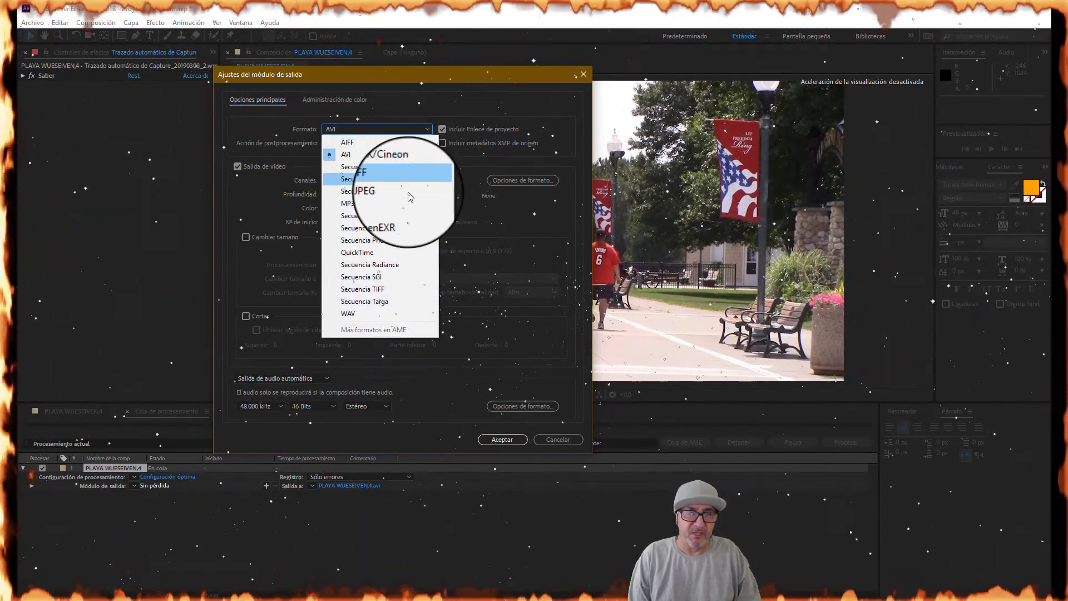
{"action": "left_click", "coordinate": [371, 254]}
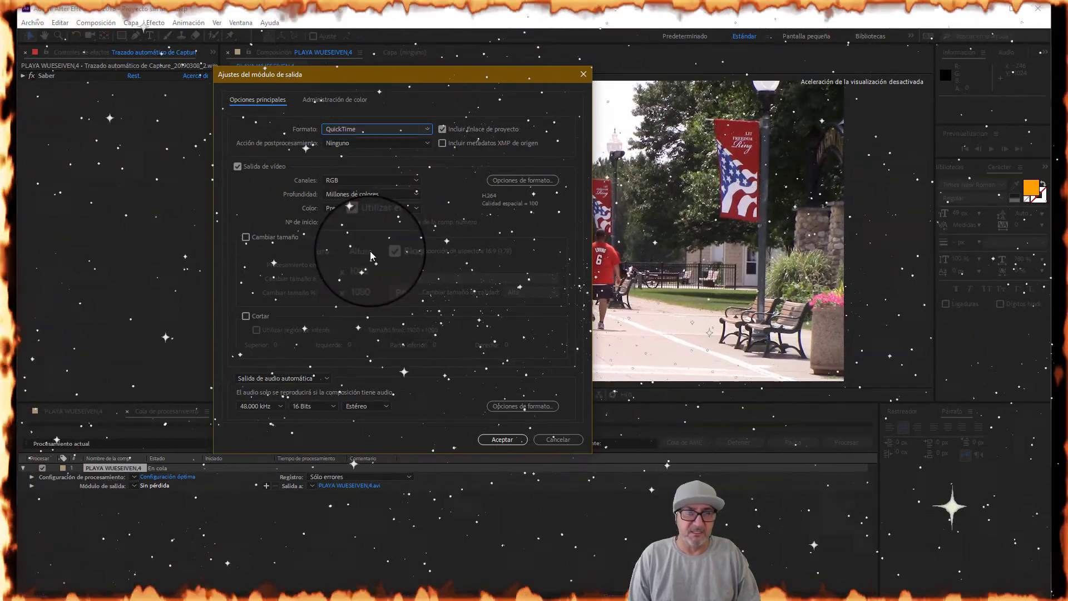
Keep the QuickTime video codec on H.264 at quality 100 and accept the format options
{"action": "left_click", "coordinate": [537, 180]}
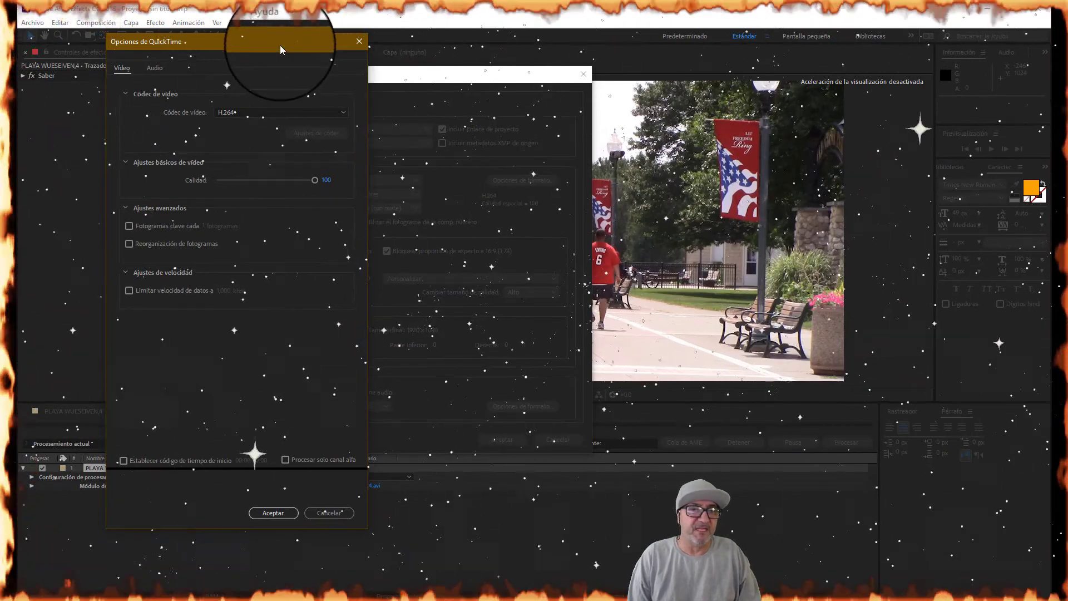
{"action": "left_click_drag", "start_coordinate": [279, 43], "coordinate": [394, 53]}
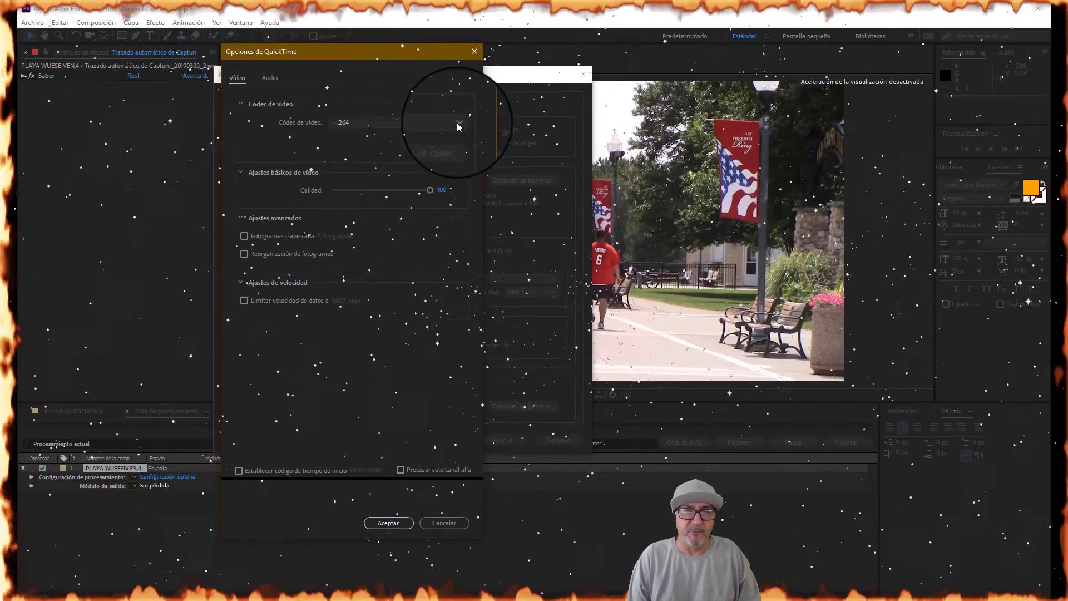
{"action": "left_click", "coordinate": [456, 123]}
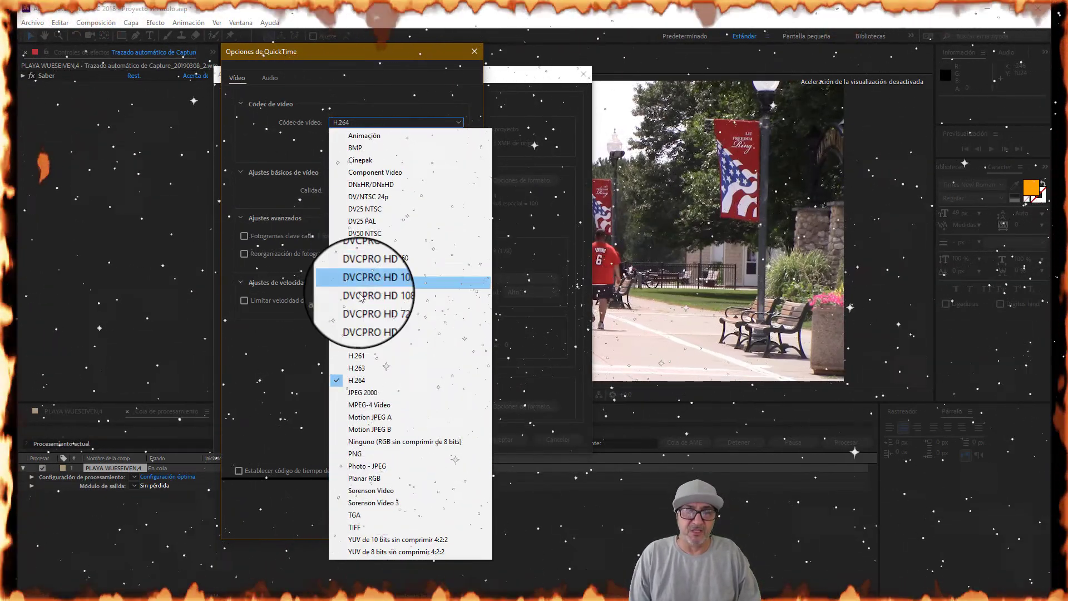
{"action": "left_click", "coordinate": [369, 380]}
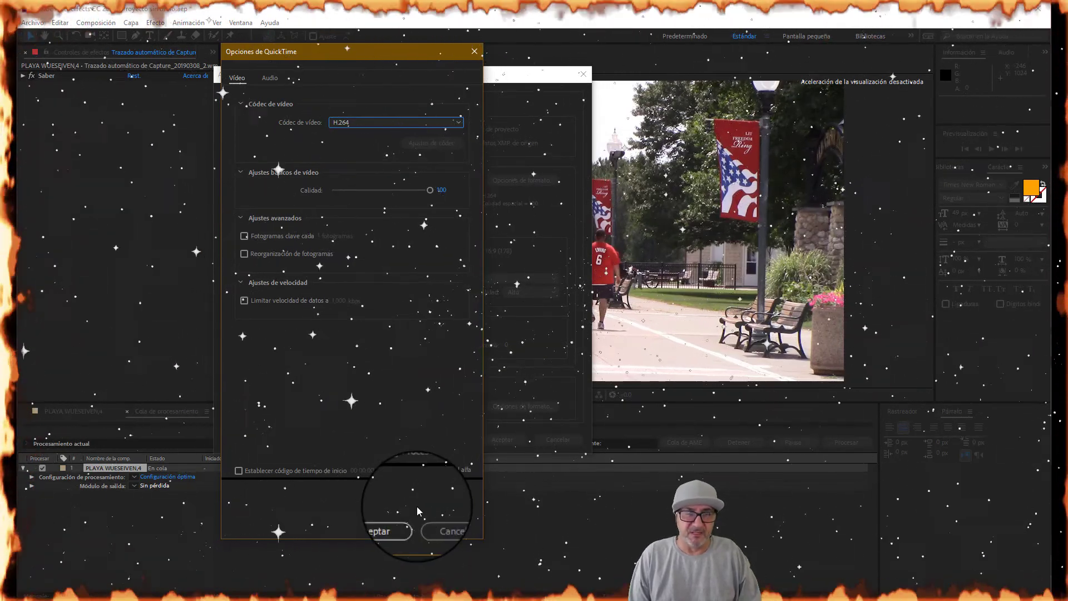
{"action": "left_click", "coordinate": [393, 523]}
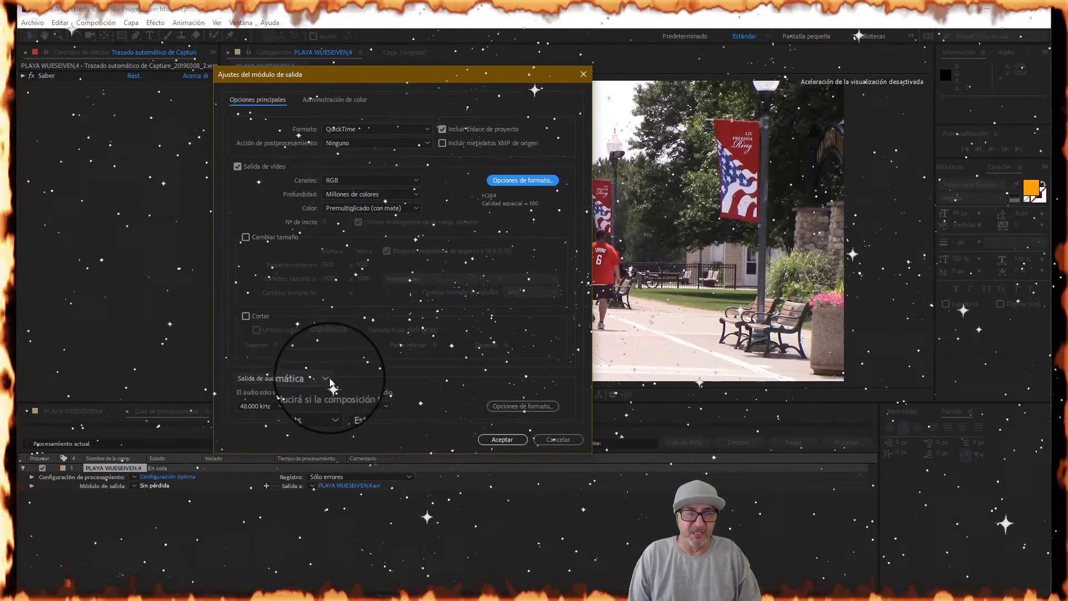
Leave audio output on automatic stereo and accept the QuickTime output module settings
{"action": "left_click", "coordinate": [326, 379]}
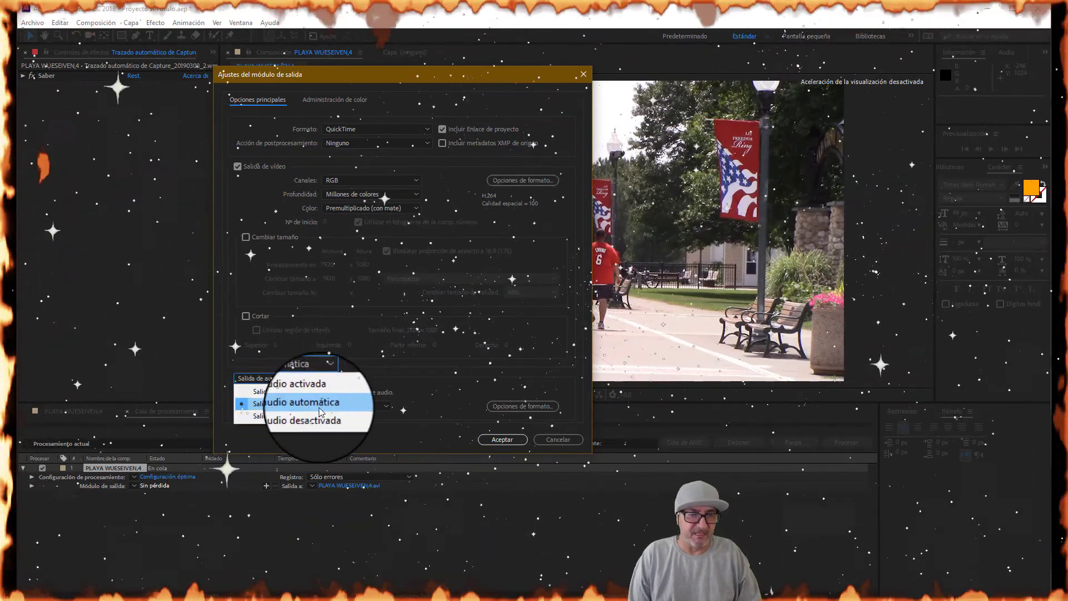
{"action": "left_click", "coordinate": [389, 403]}
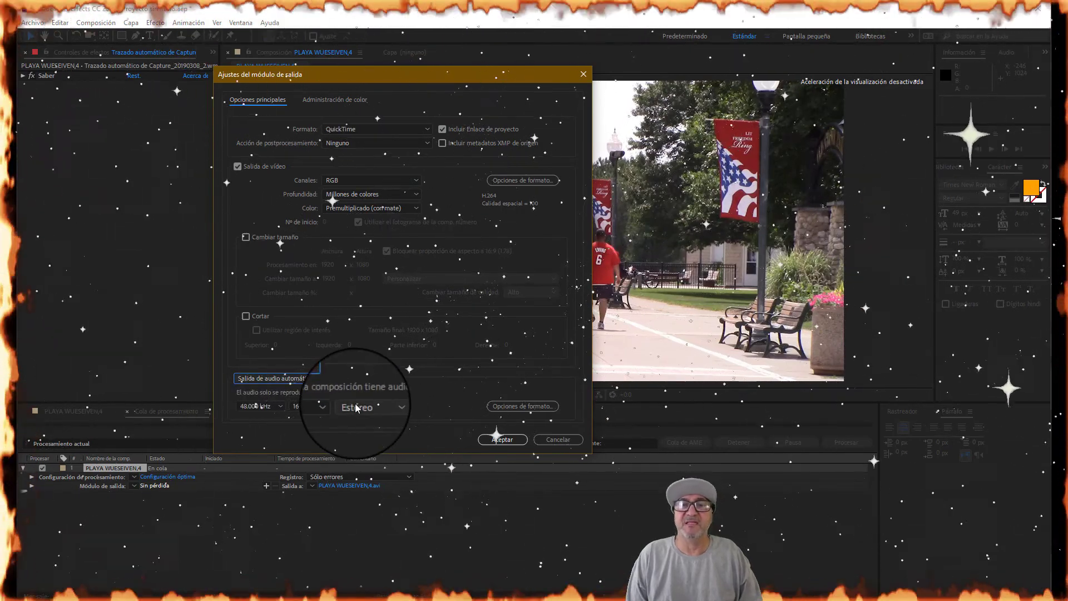
{"action": "left_click", "coordinate": [509, 440]}
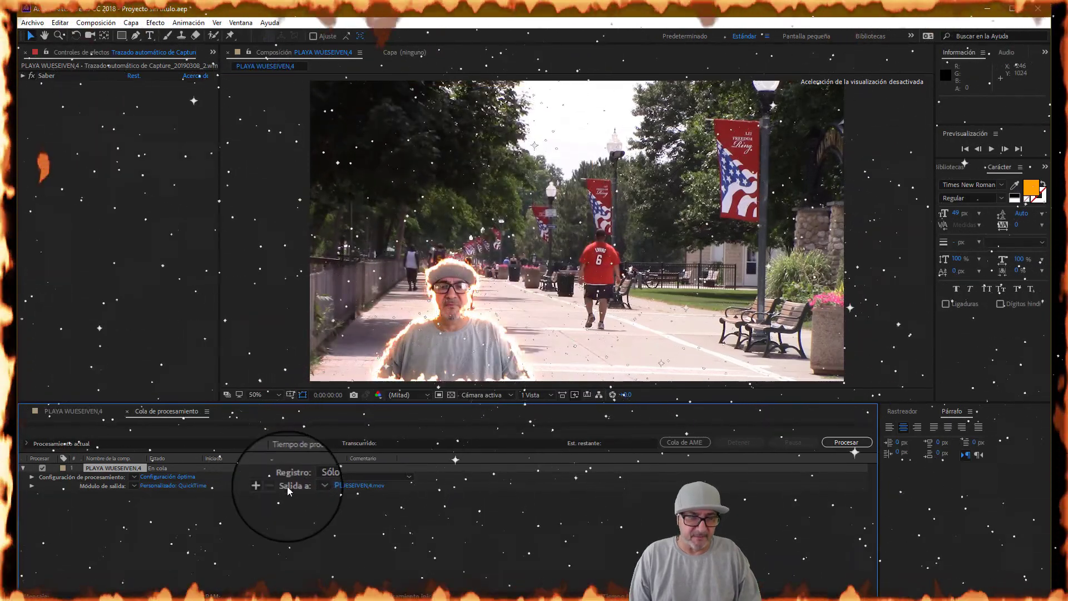
Set the render output to Downloads with the file name 12345.mov
{"action": "left_click", "coordinate": [323, 488]}
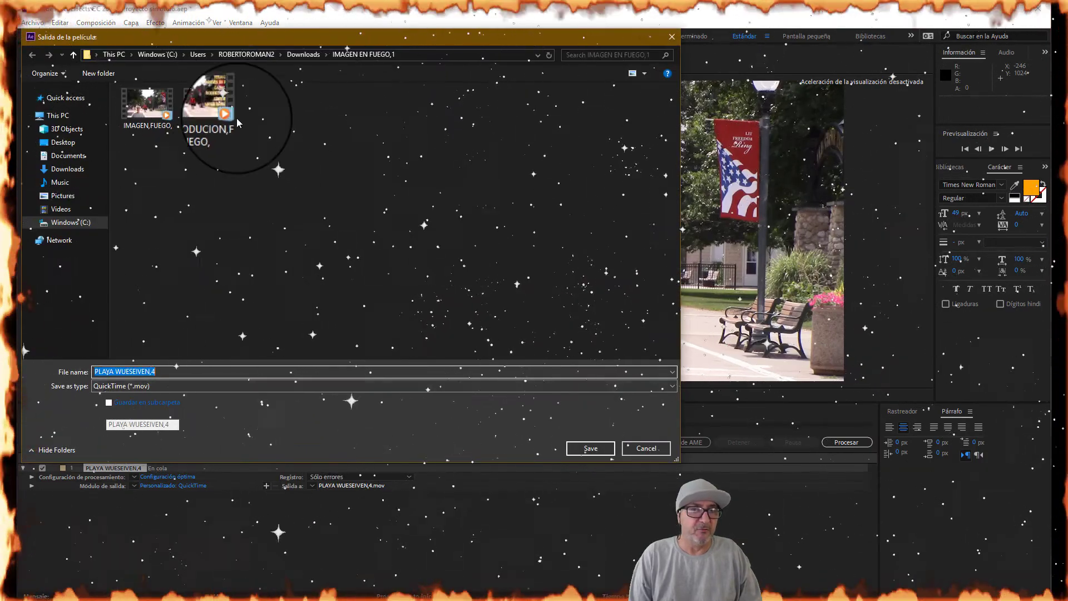
{"action": "left_click_drag", "start_coordinate": [309, 36], "coordinate": [397, 45]}
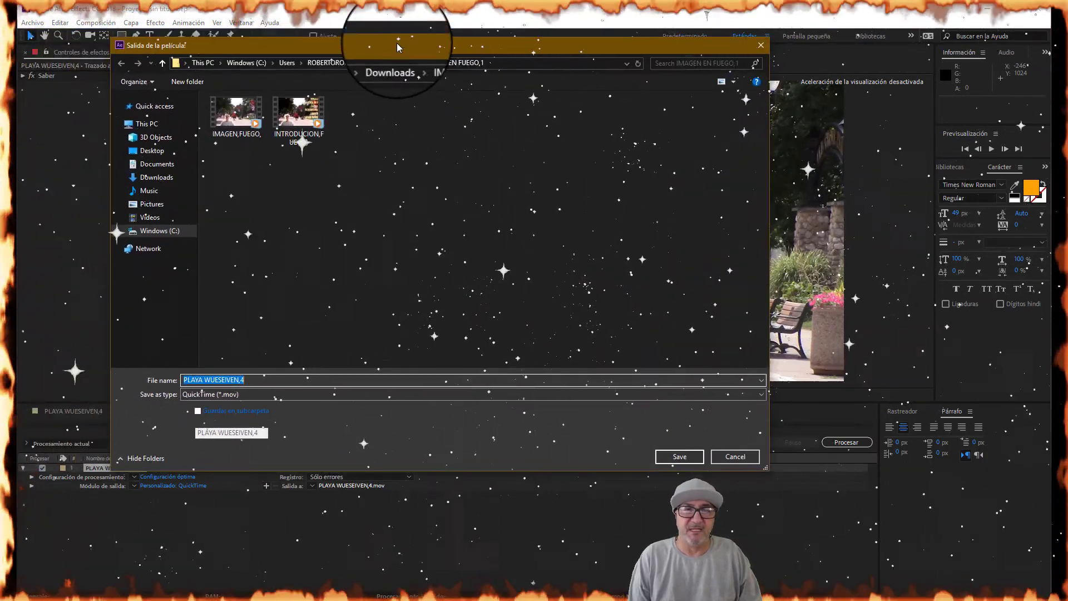
{"action": "left_click", "coordinate": [161, 124]}
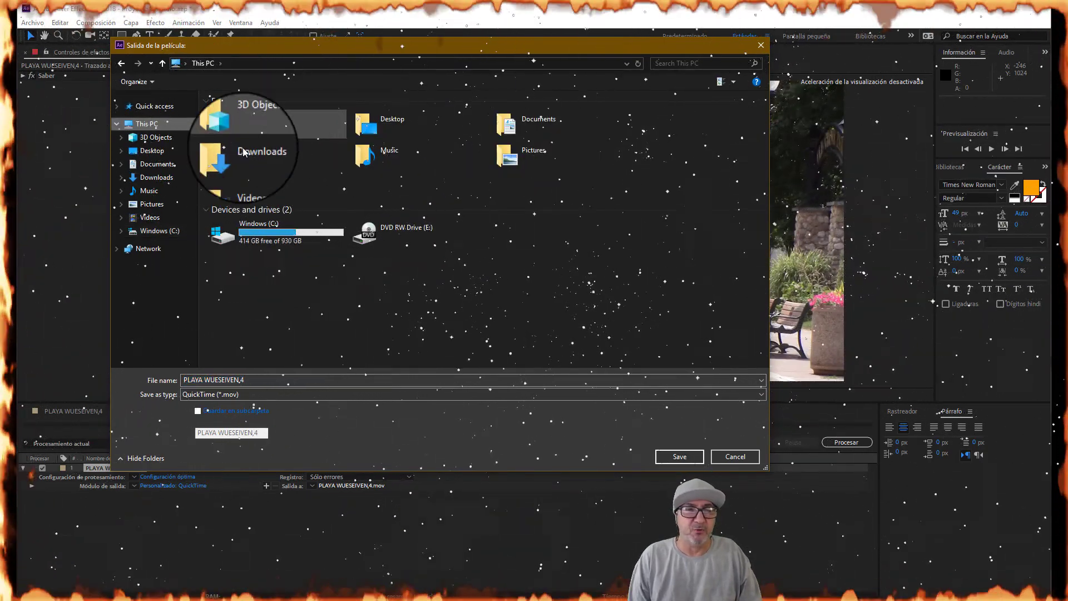
{"action": "double_click", "coordinate": [284, 153]}
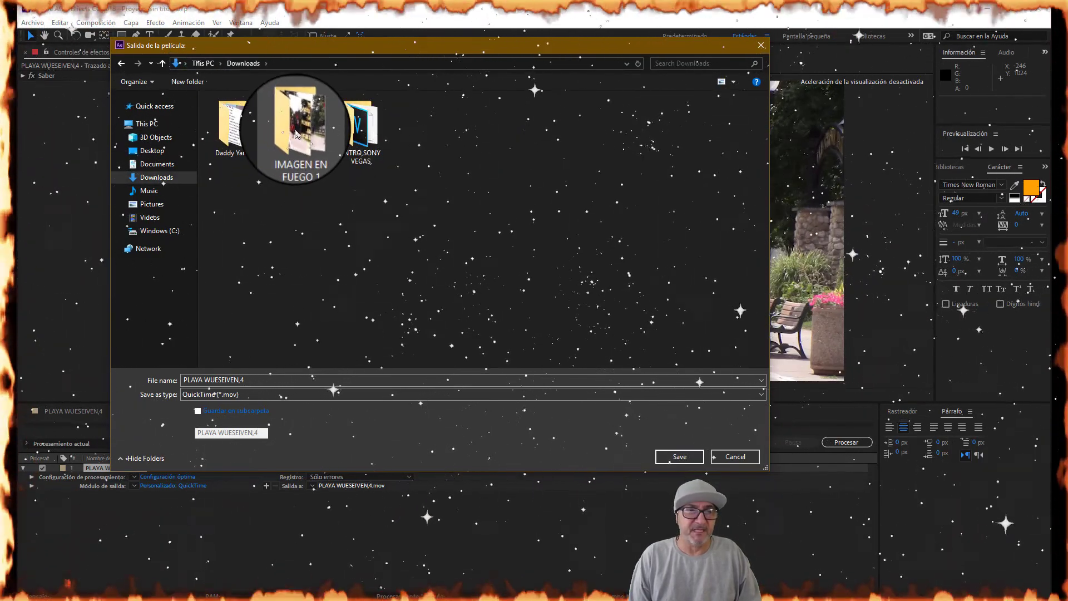
{"action": "left_click", "coordinate": [297, 134]}
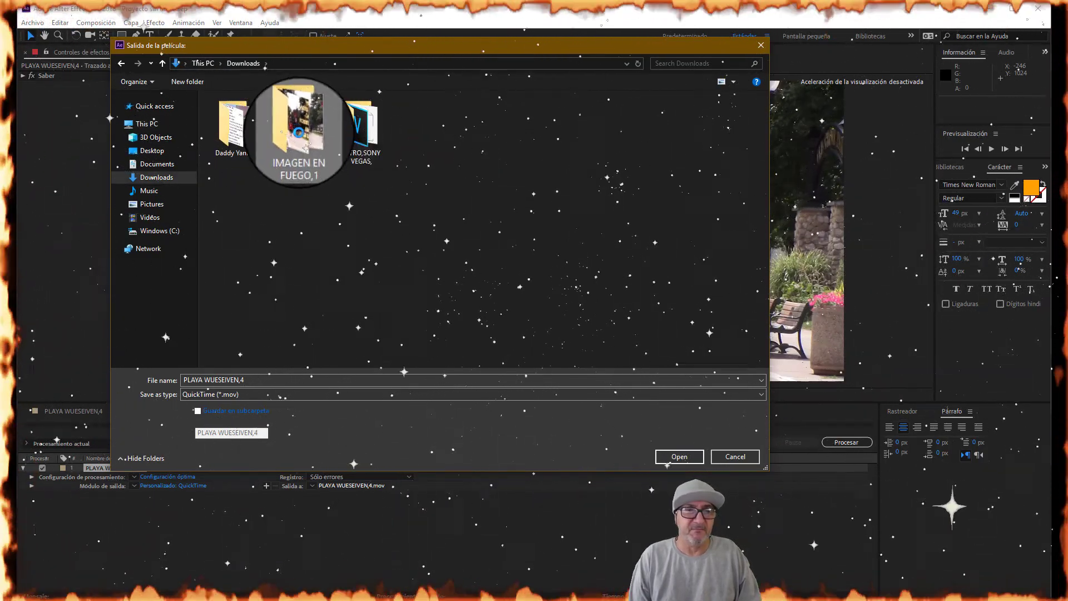
{"action": "right_click", "coordinate": [297, 134]}
{"action": "left_click", "coordinate": [443, 150]}
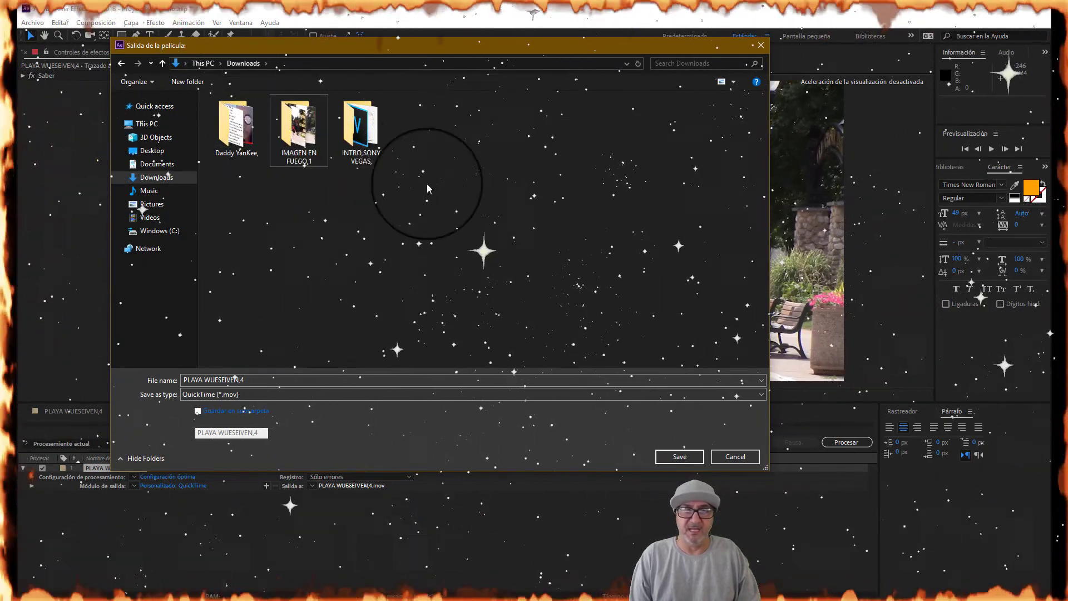
{"action": "triple_click", "coordinate": [254, 378]}
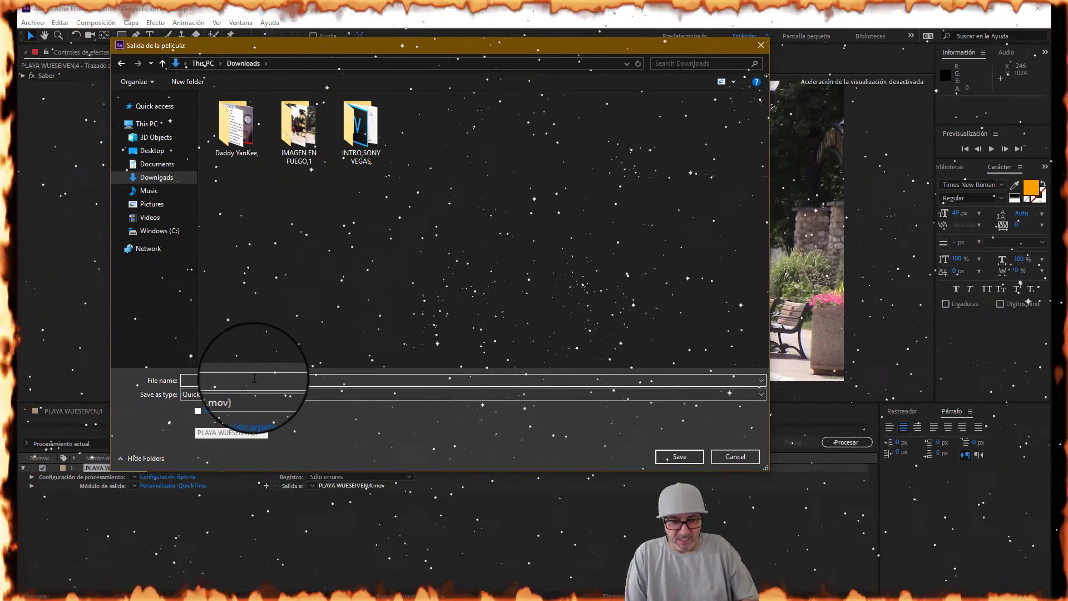
{"action": "type", "text": "1234"}
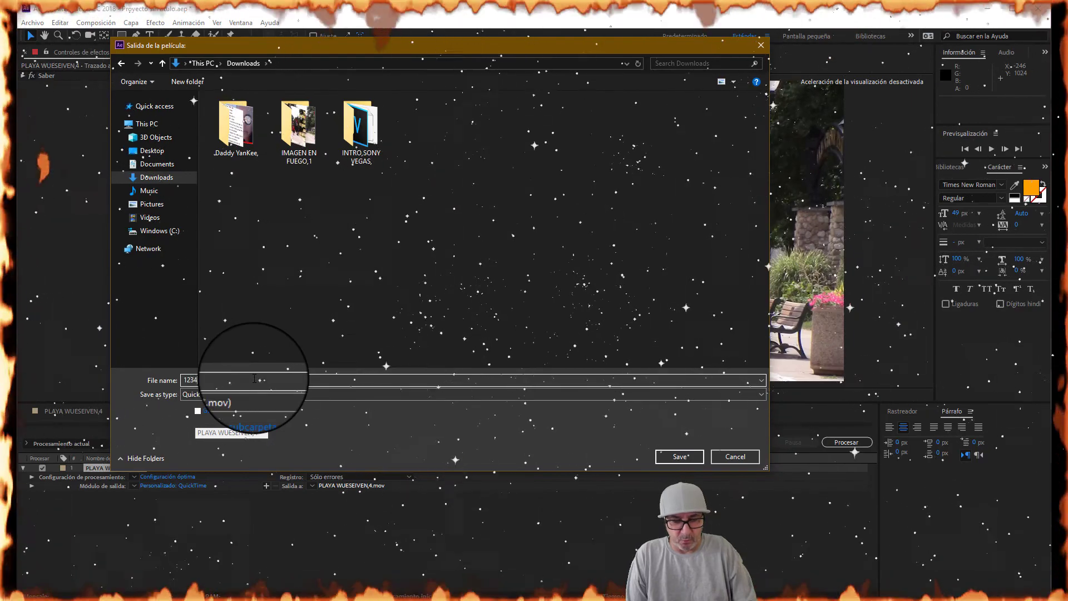
{"action": "type", "text": "5"}
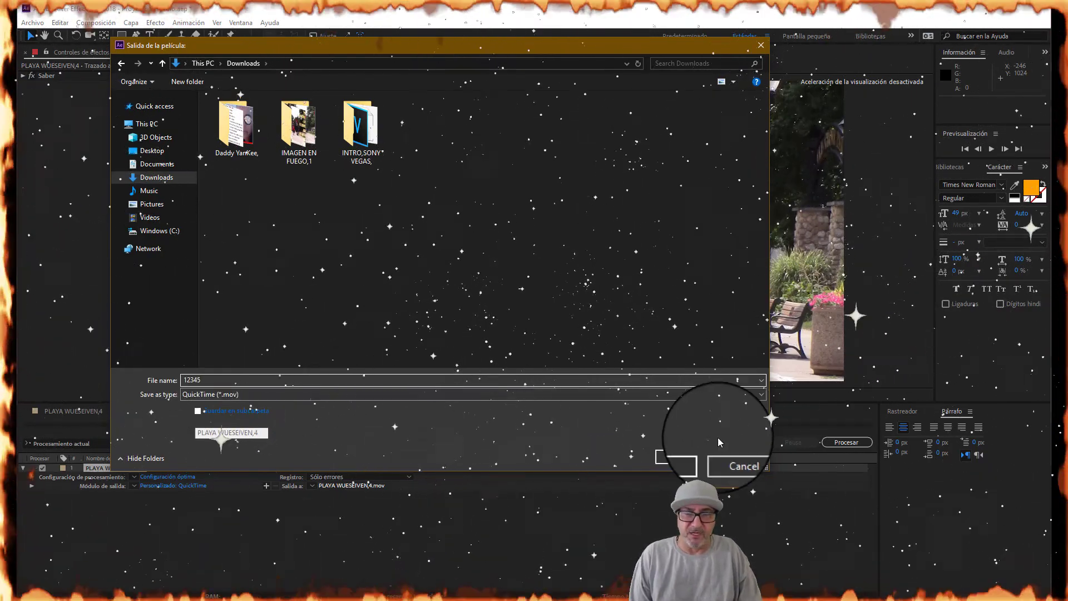
{"action": "left_click", "coordinate": [687, 459]}
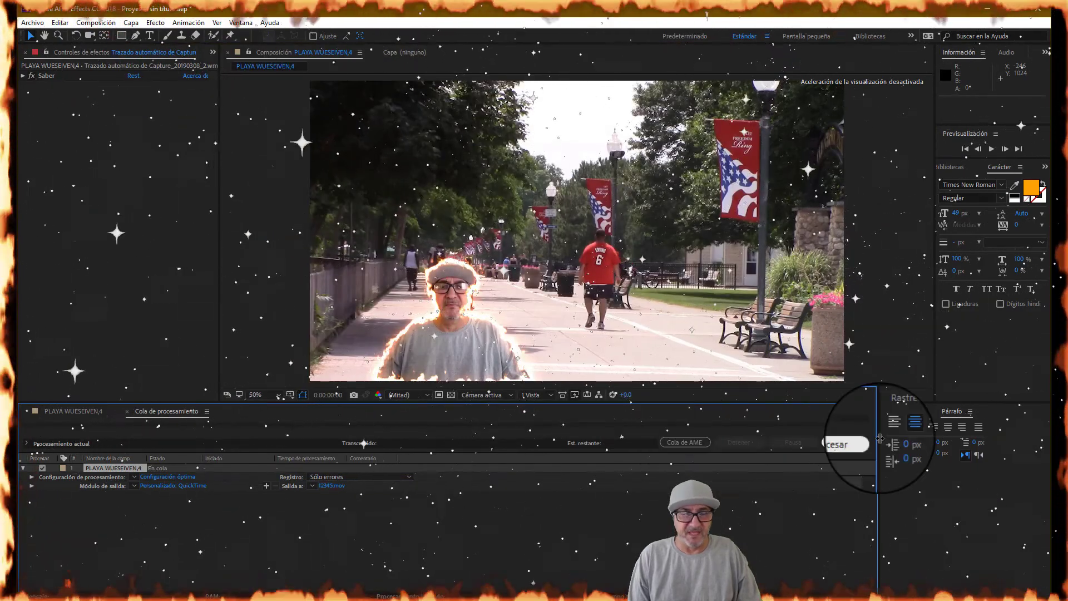
Render the queued composition until it reads Listo, then open File Explorer at This PC
{"action": "left_click", "coordinate": [846, 442]}
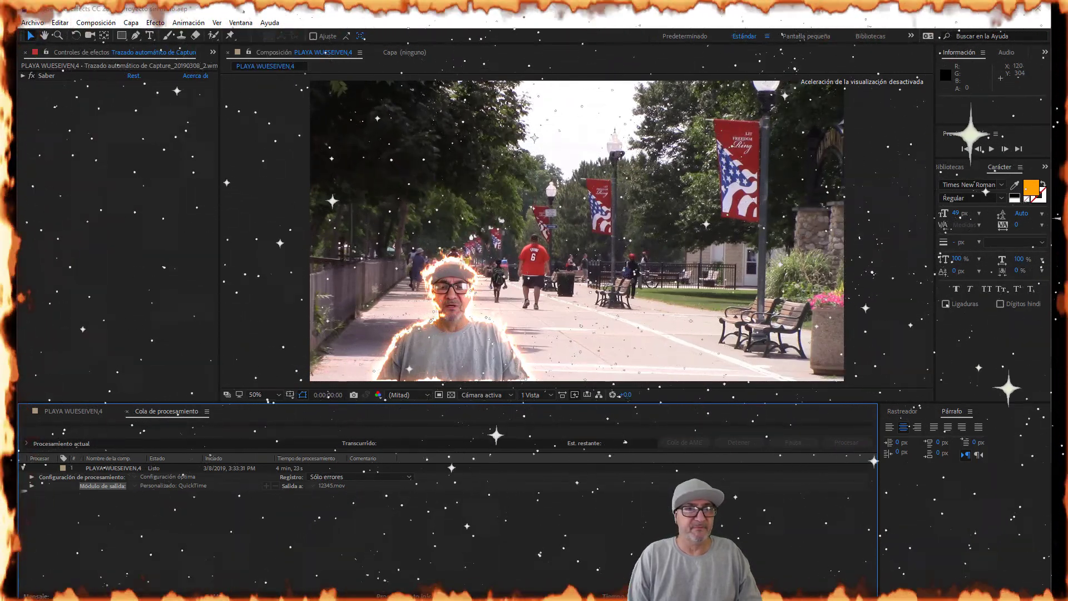
{"action": "key", "text": "super+e"}
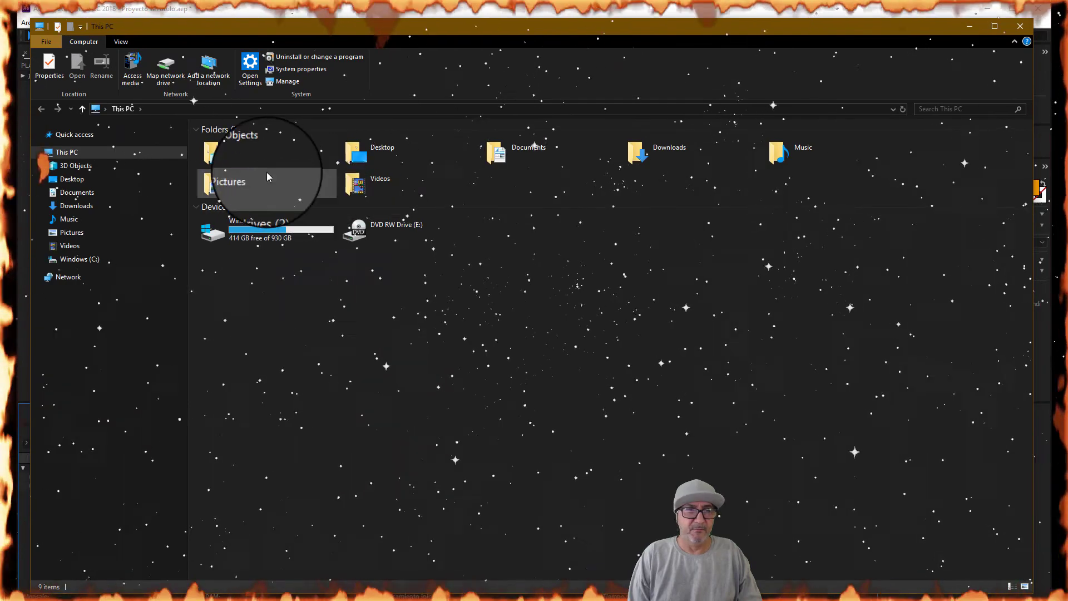
Open the Downloads folder in File Explorer
{"action": "left_click", "coordinate": [673, 158]}
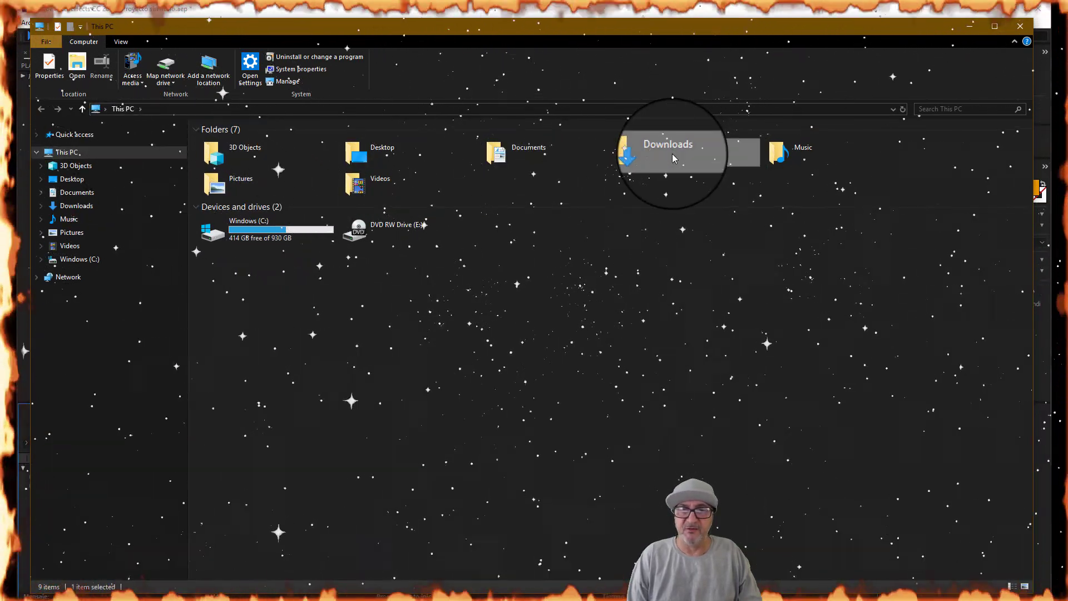
{"action": "double_click", "coordinate": [675, 159]}
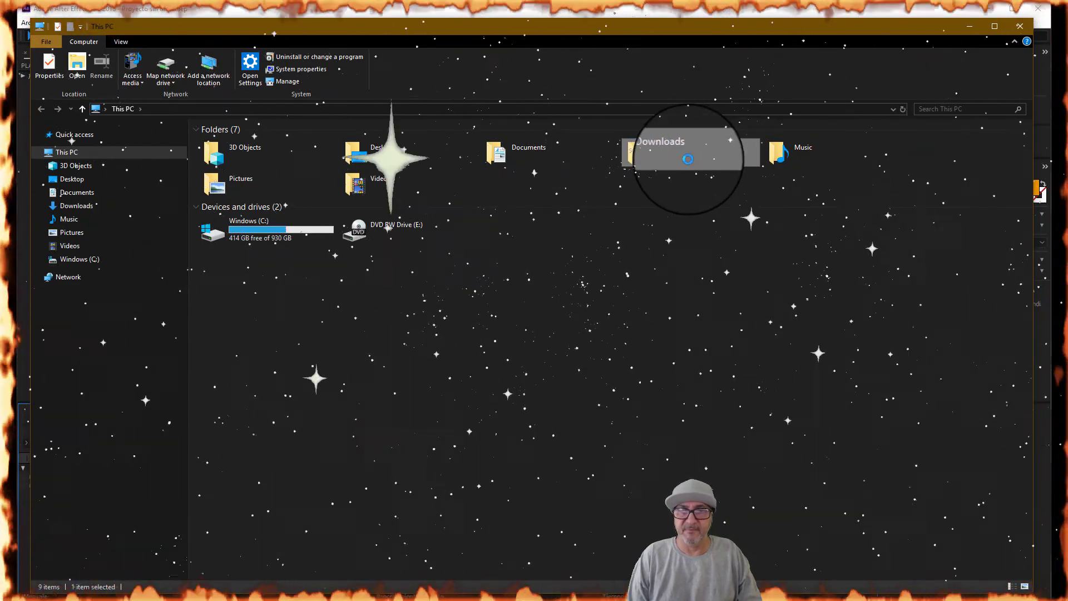
{"action": "right_click", "coordinate": [675, 157]}
{"action": "left_click", "coordinate": [694, 163]}
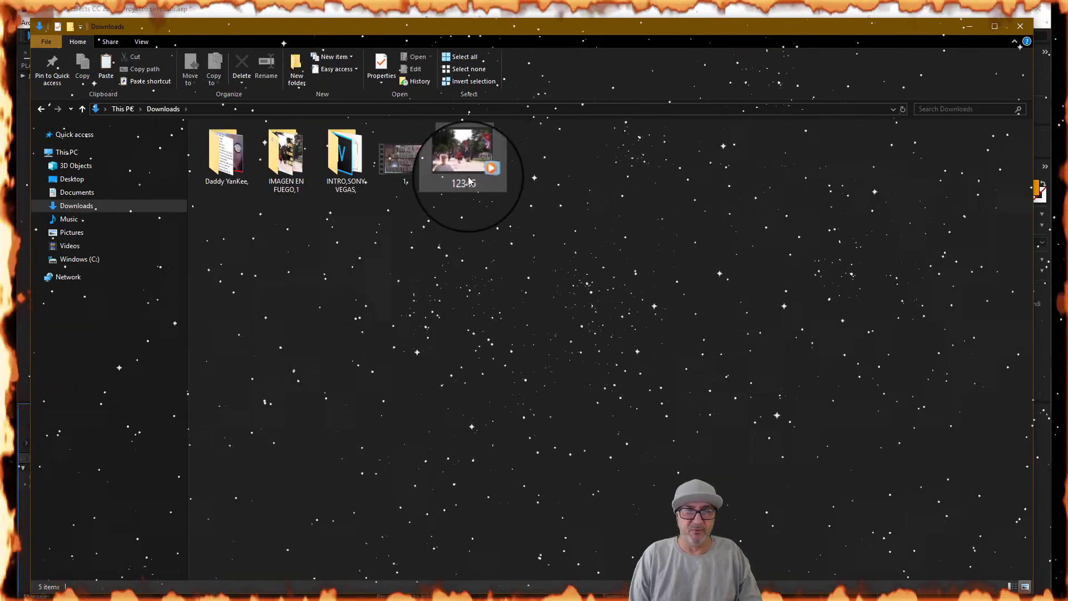
Select the rendered 12345 video (230 MB) and bring up its context menu
{"action": "mouse_move", "coordinate": [475, 182]}
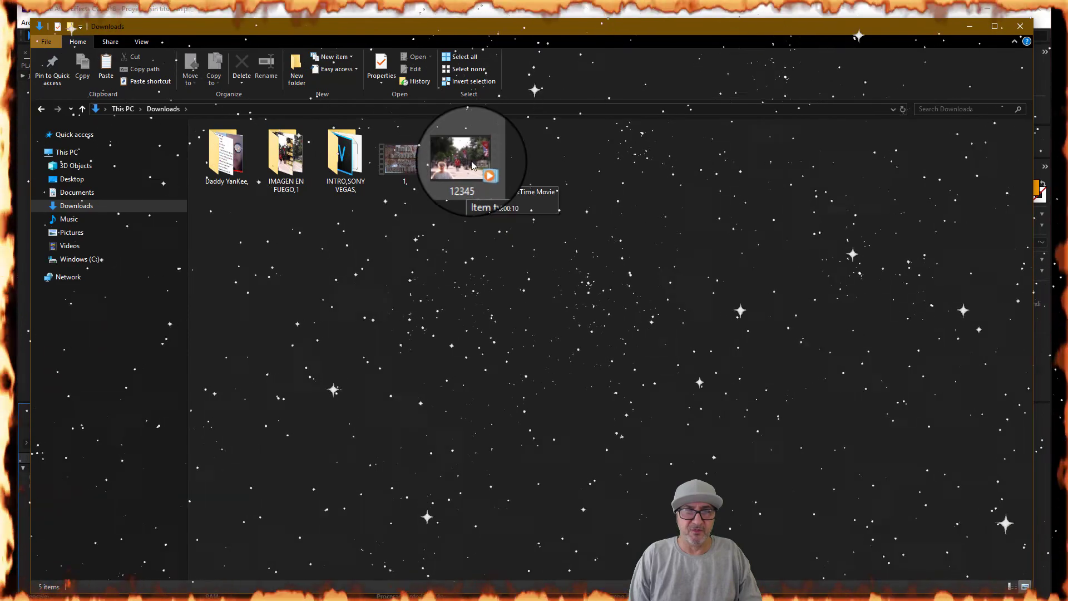
{"action": "left_click", "coordinate": [454, 156]}
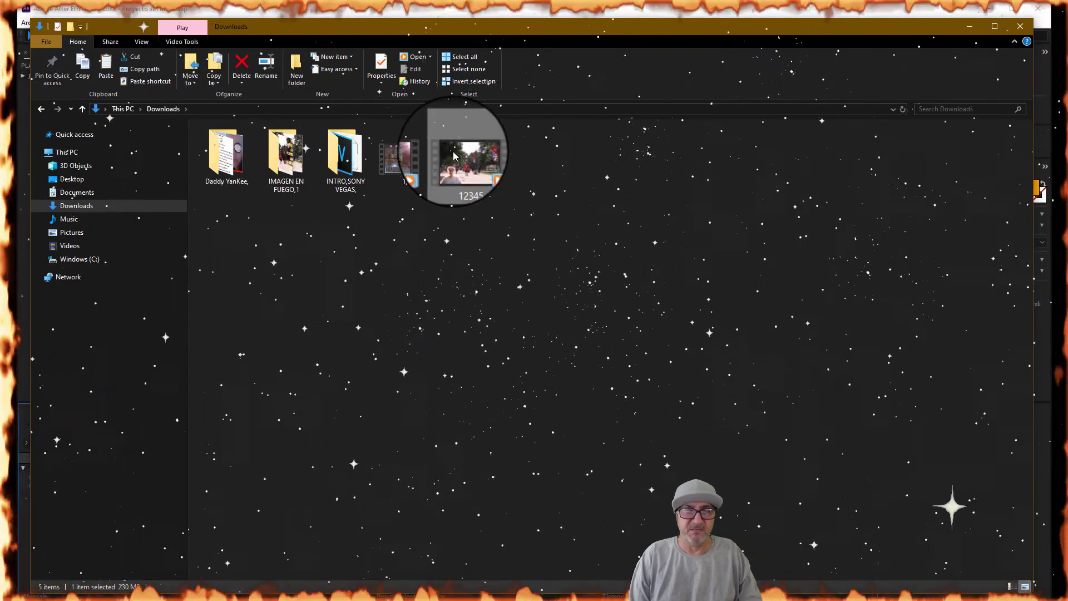
{"action": "right_click", "coordinate": [455, 154]}
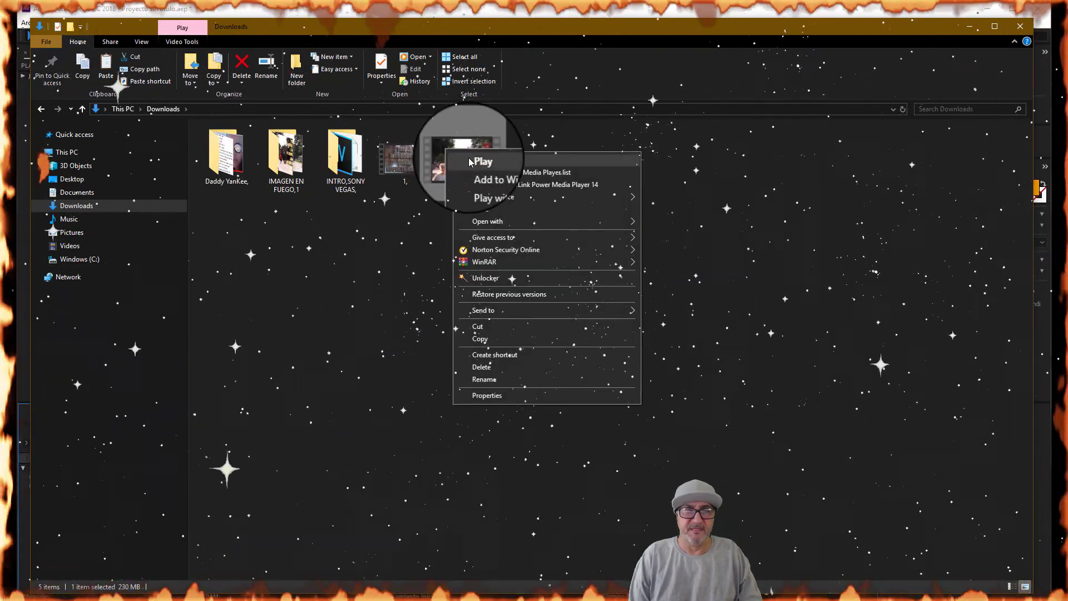
Play the 12345 video in Windows Media Player, pause, resume and replay it, then close the player
{"action": "left_click", "coordinate": [470, 161]}
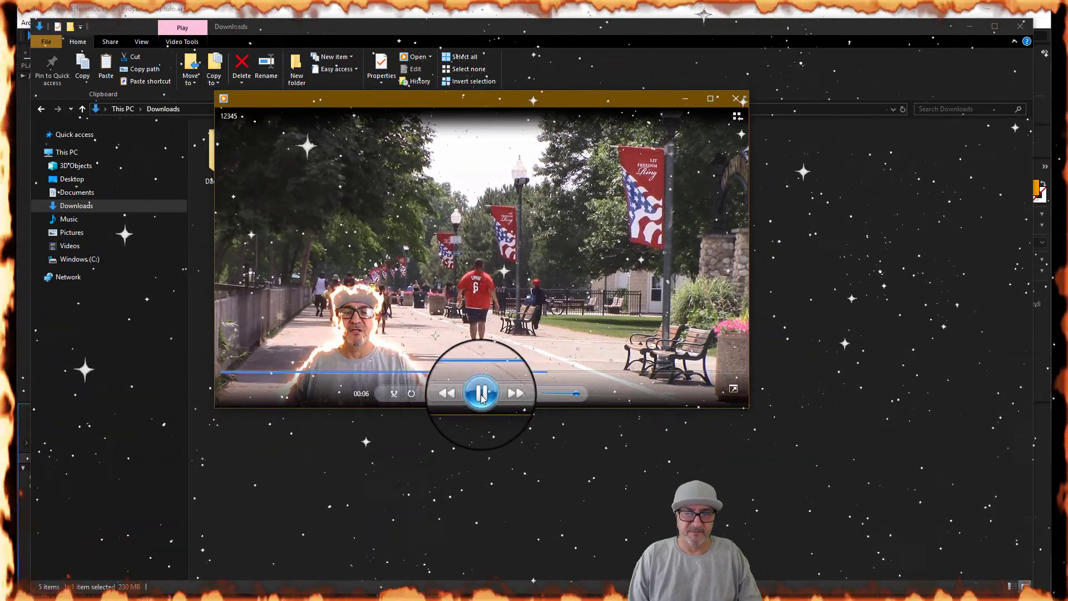
{"action": "left_click", "coordinate": [480, 395]}
{"action": "left_click", "coordinate": [482, 396]}
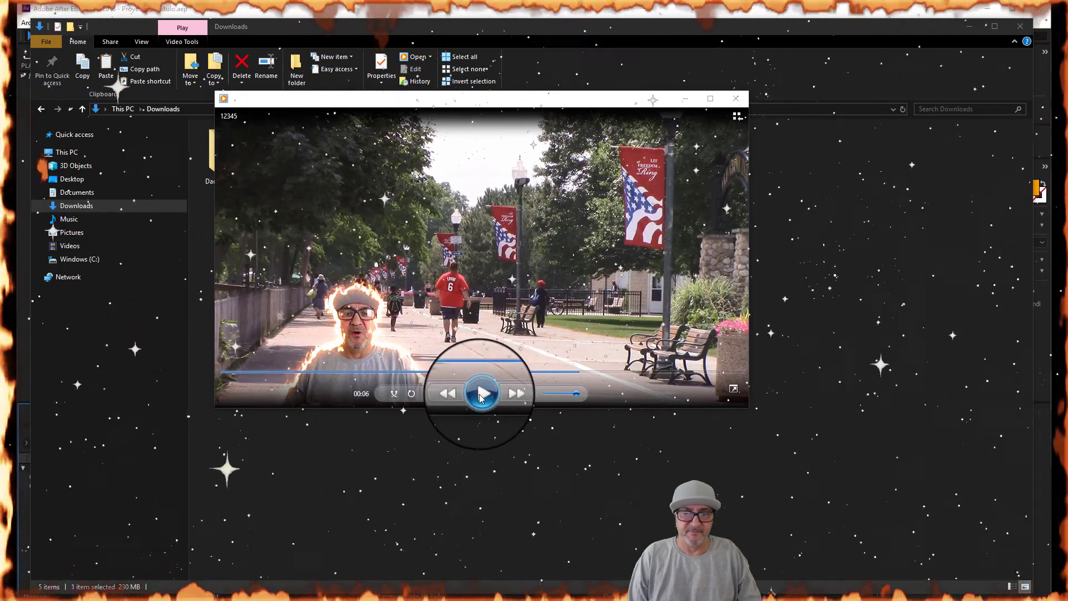
{"action": "left_click", "coordinate": [482, 395]}
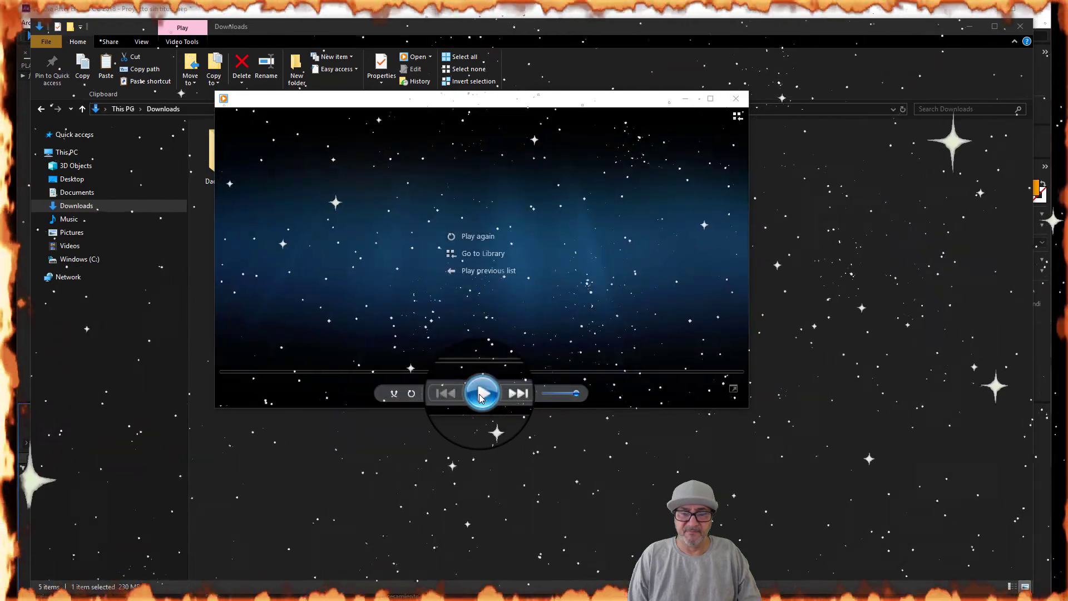
{"action": "left_click", "coordinate": [481, 395]}
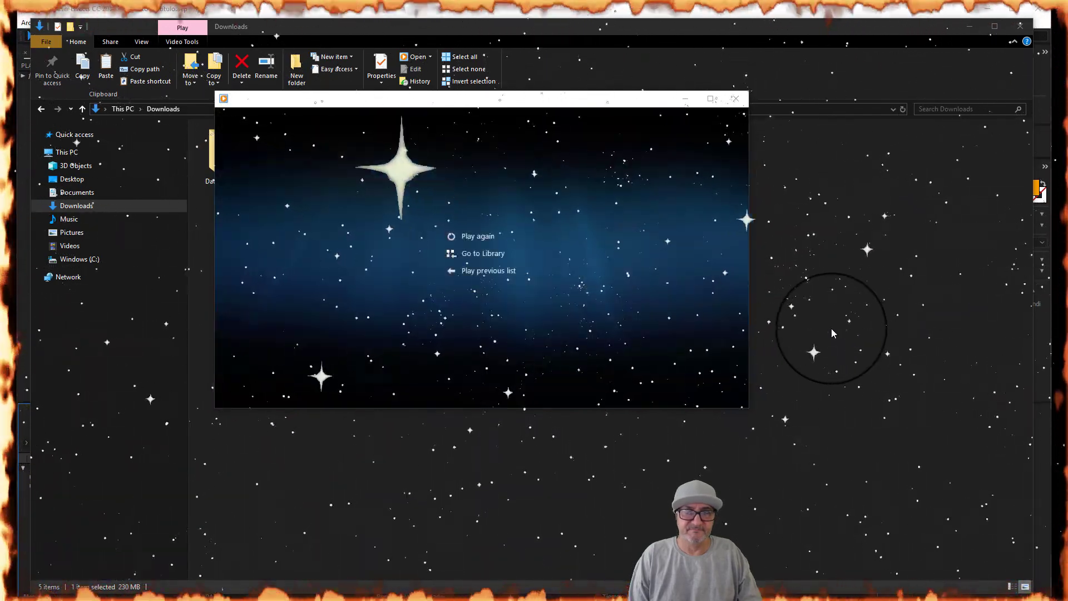
{"action": "left_click", "coordinate": [733, 96]}
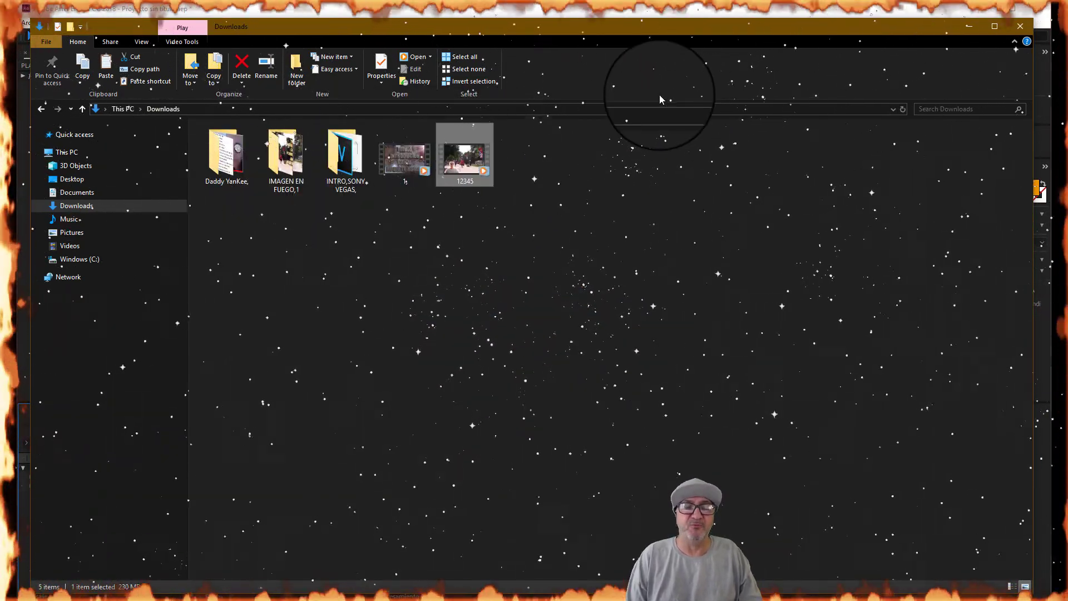
Close the Downloads File Explorer window to get back to After Effects
{"action": "left_click", "coordinate": [1023, 29]}
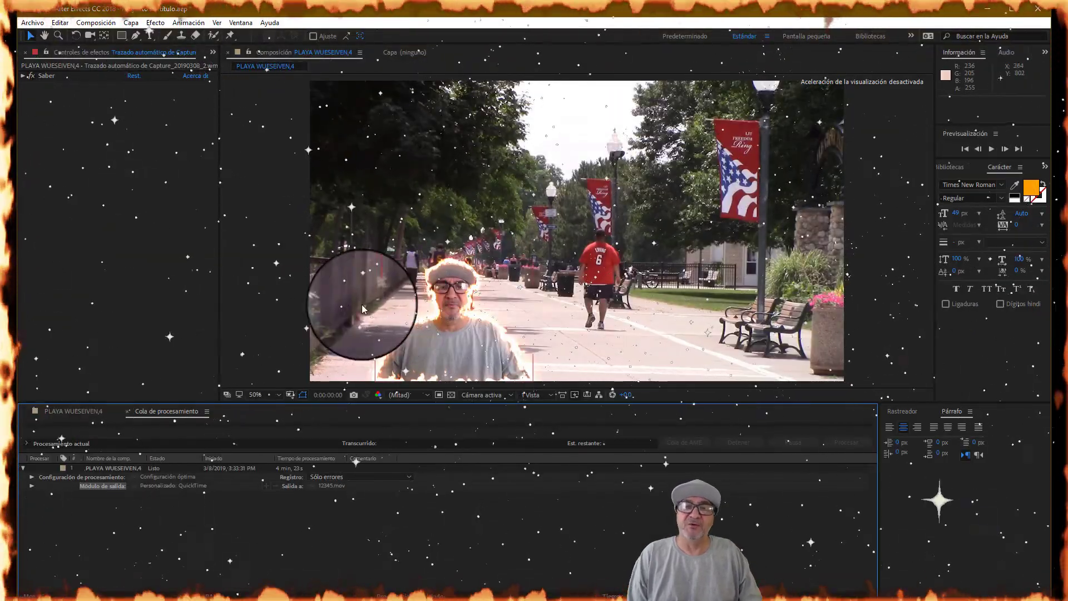